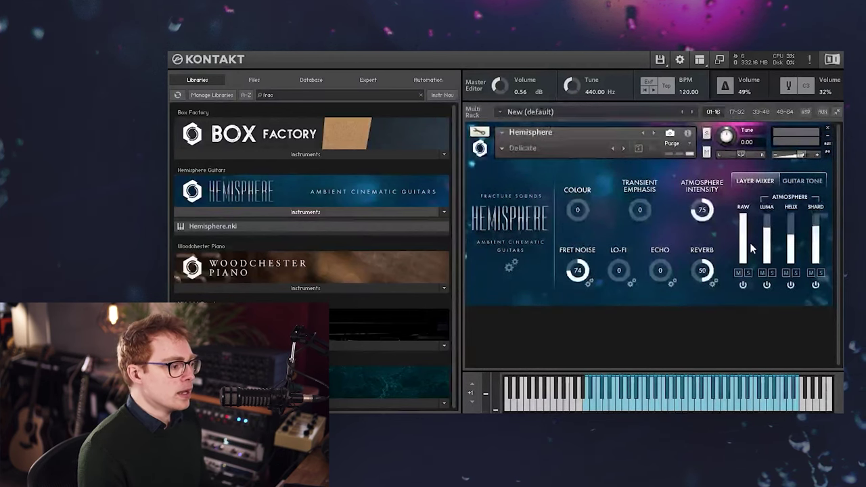
# Compare the Guitar Tone and Layer Mixer views, then solo the Raw layer
pyautogui.click(806, 182)
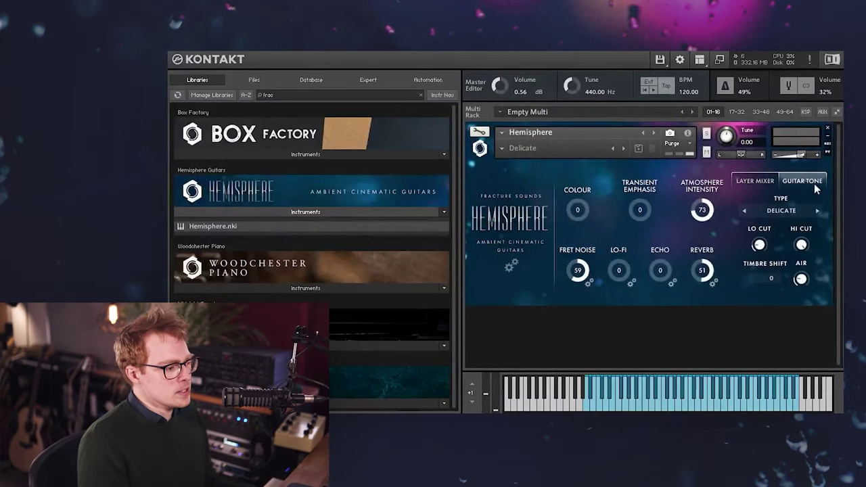
pyautogui.click(756, 183)
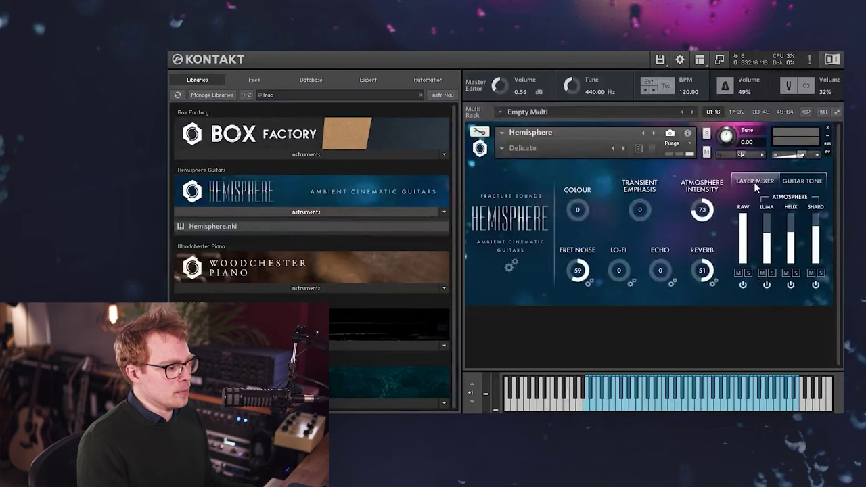
pyautogui.click(805, 181)
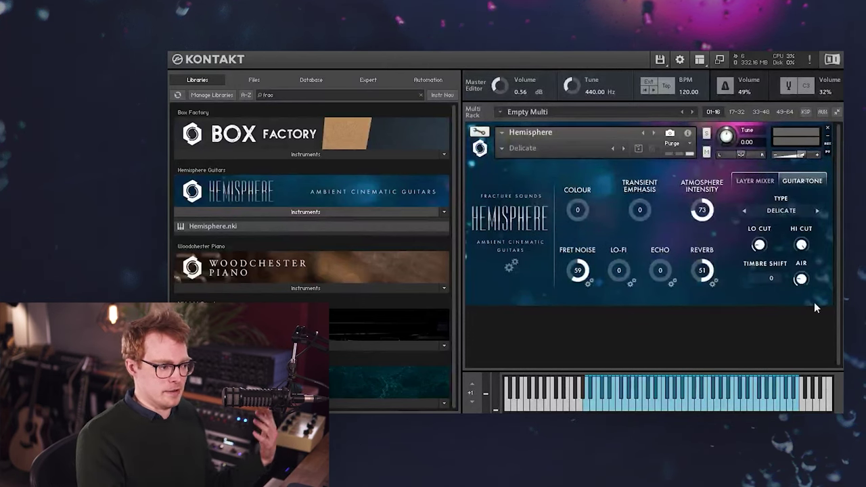
pyautogui.click(759, 181)
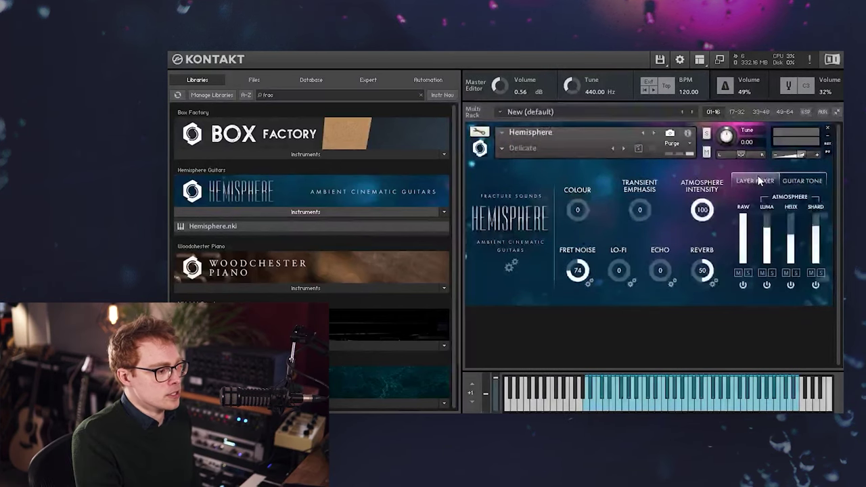
pyautogui.click(748, 273)
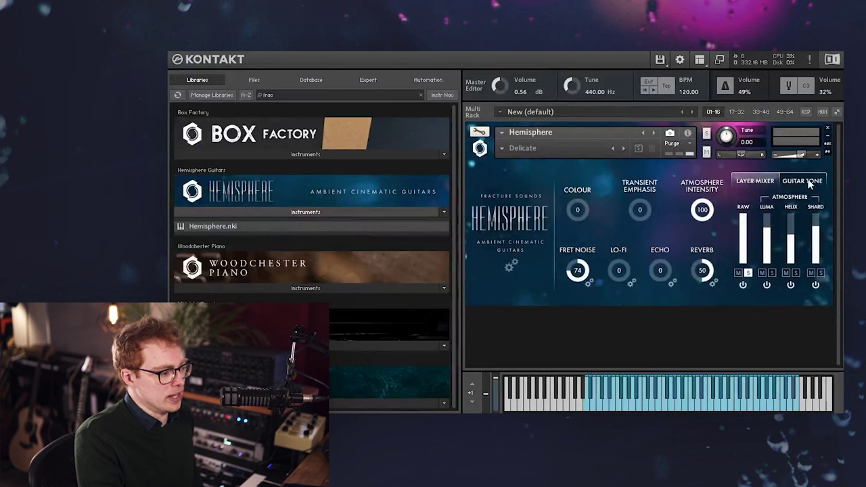
# Audition the Clean and Crystal guitar tone types, ending on Delicate
pyautogui.click(809, 183)
pyautogui.click(790, 210)
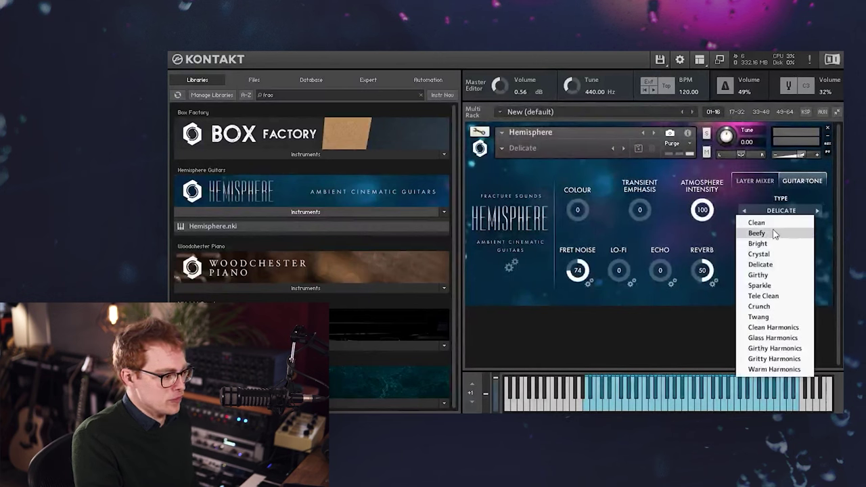
pyautogui.click(756, 223)
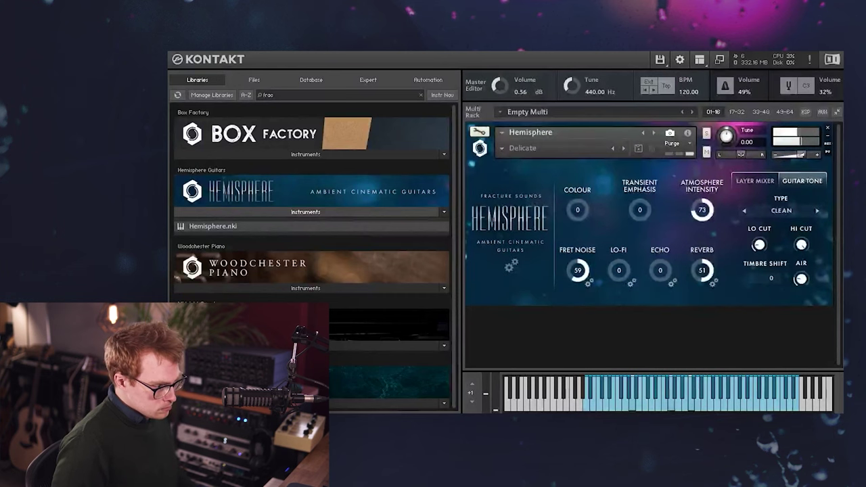
pyautogui.click(781, 210)
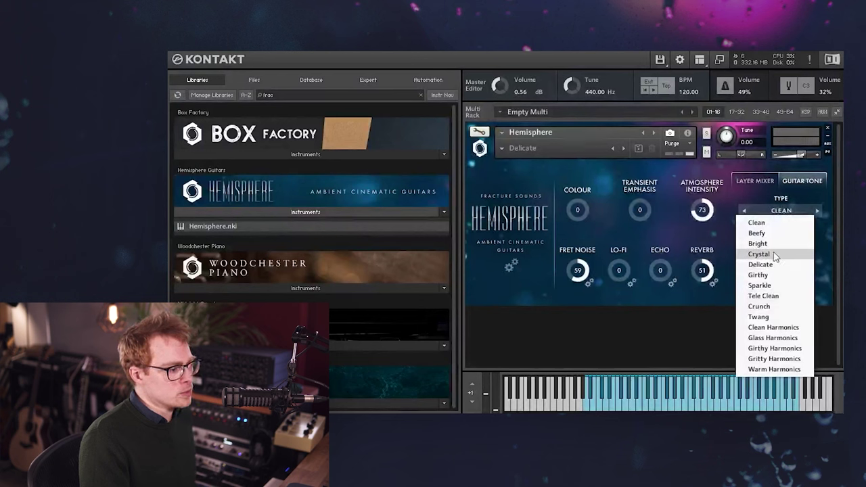
pyautogui.click(774, 254)
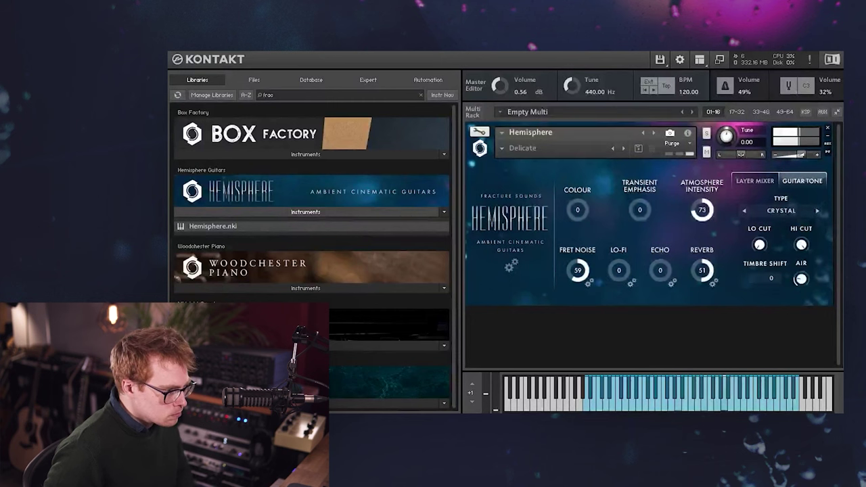
pyautogui.click(781, 211)
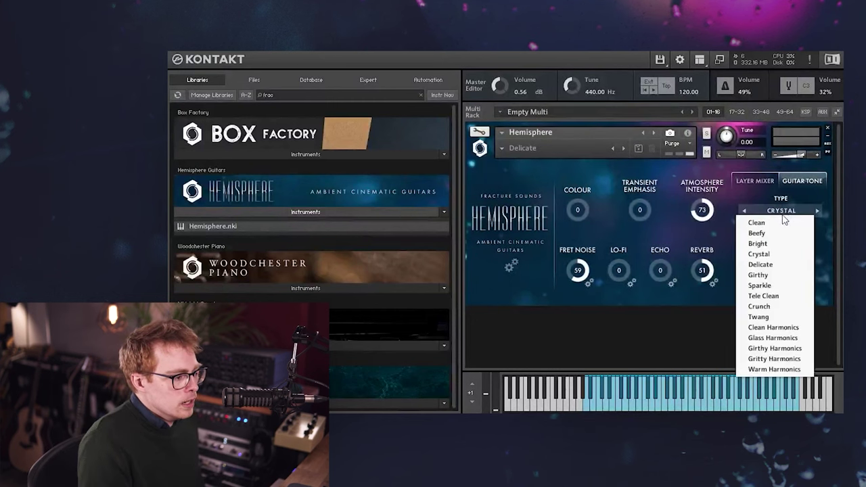
pyautogui.click(775, 264)
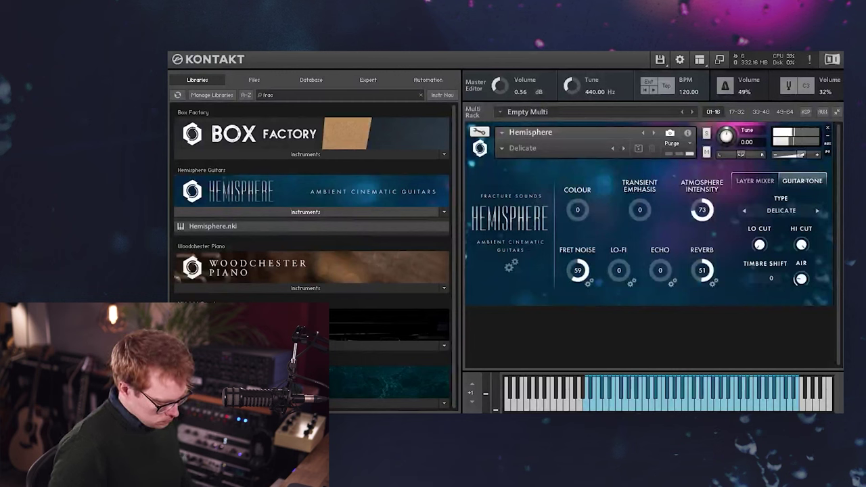
# Switch the tone type to Girthy, then Sparkle, finishing on Twang
pyautogui.click(782, 210)
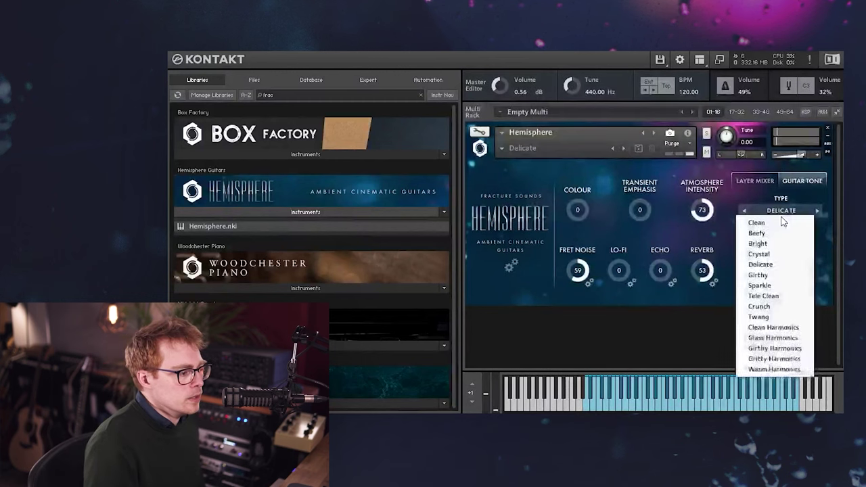
pyautogui.click(761, 275)
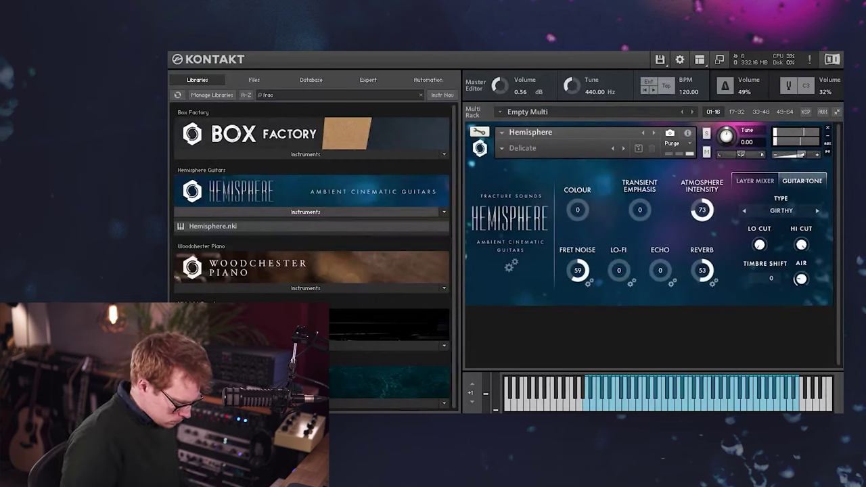
pyautogui.click(780, 210)
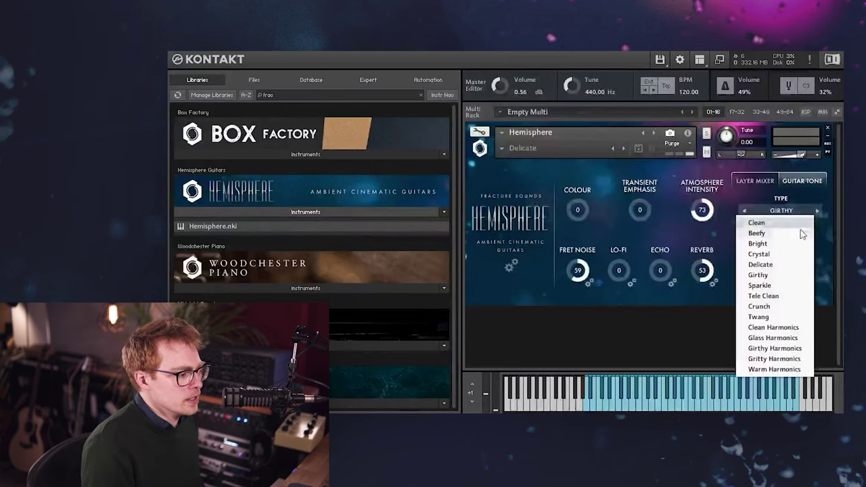
pyautogui.click(778, 287)
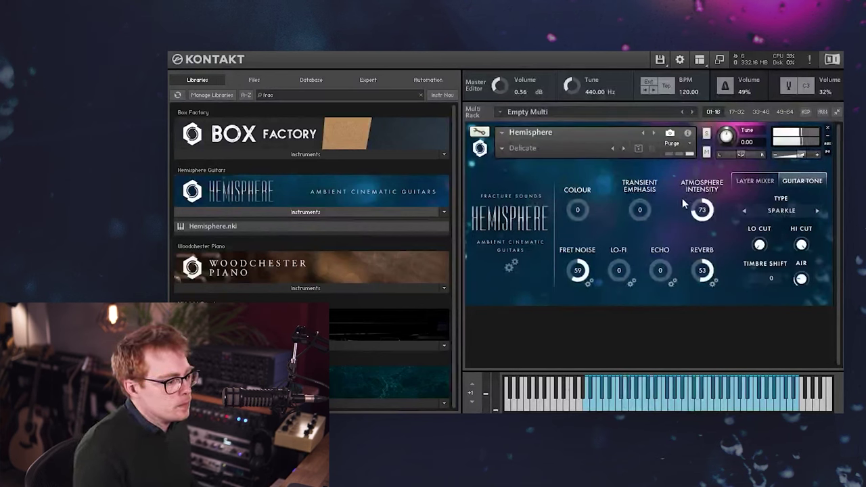
pyautogui.click(772, 211)
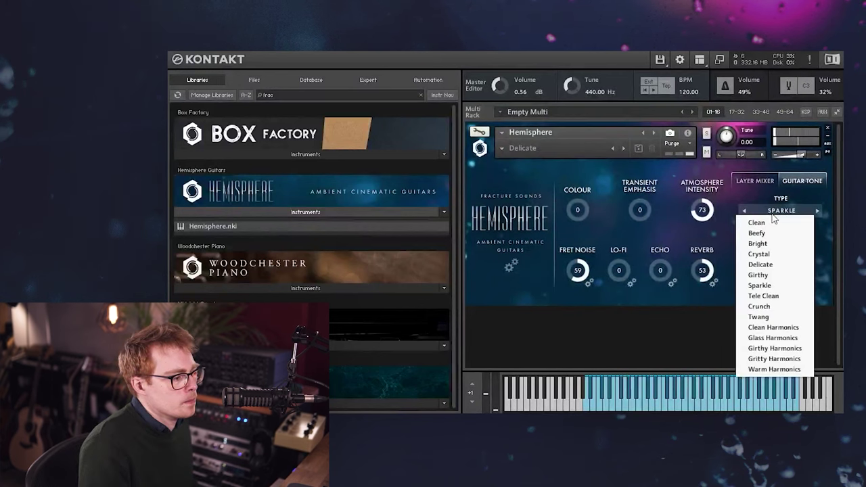
pyautogui.click(778, 319)
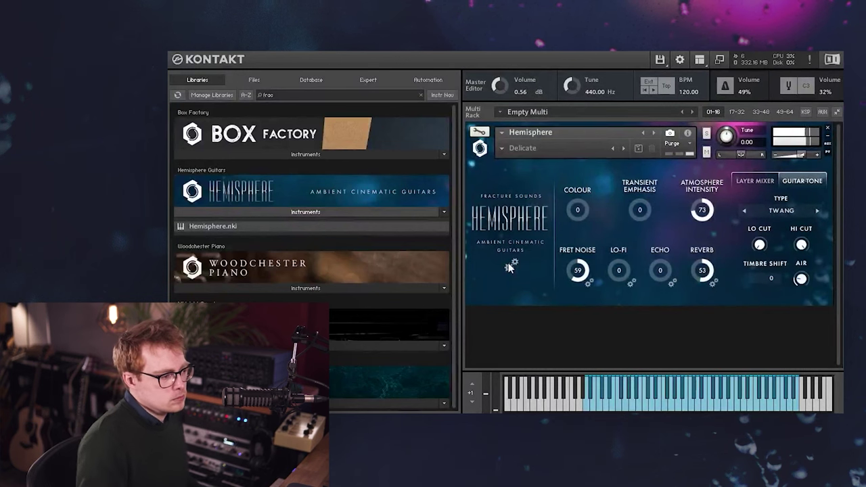
# Audition the Glass Harmonics, Girthy Harmonics and Warm Harmonics tone types in turn
pyautogui.click(780, 211)
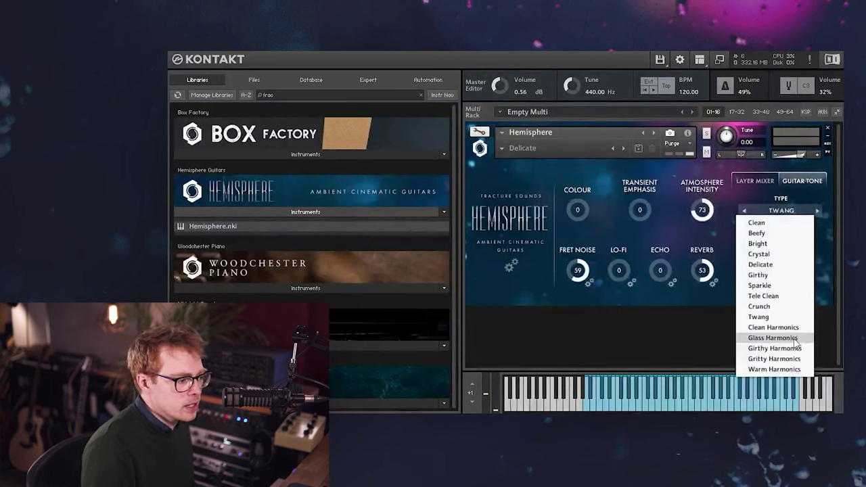
pyautogui.click(773, 337)
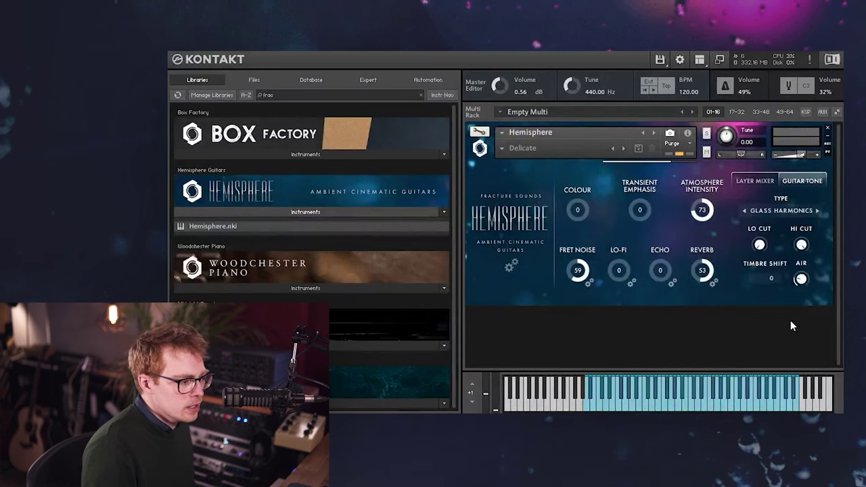
pyautogui.click(781, 210)
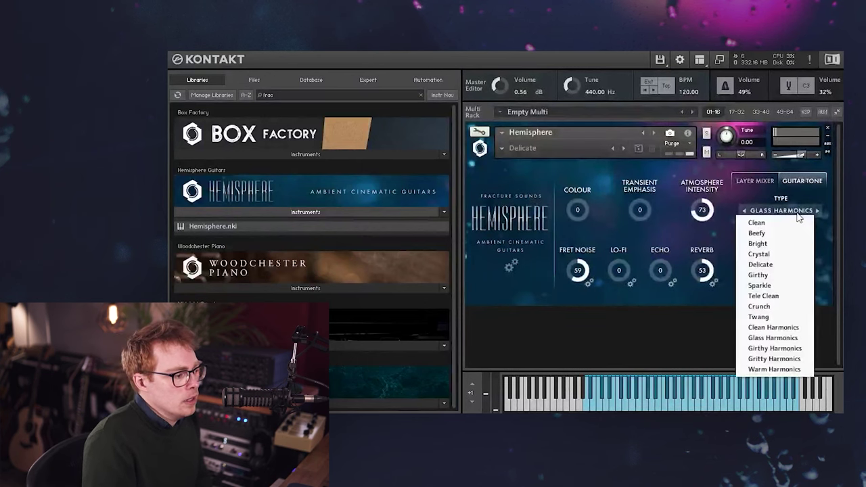
pyautogui.click(789, 348)
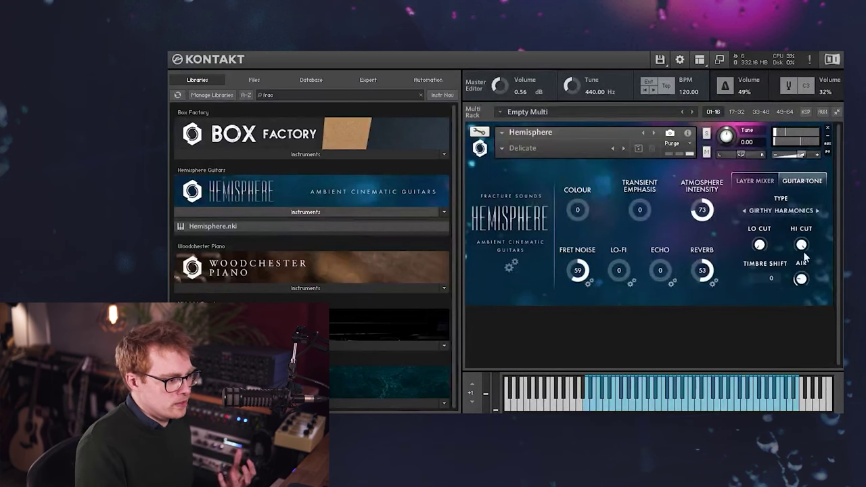
pyautogui.click(804, 211)
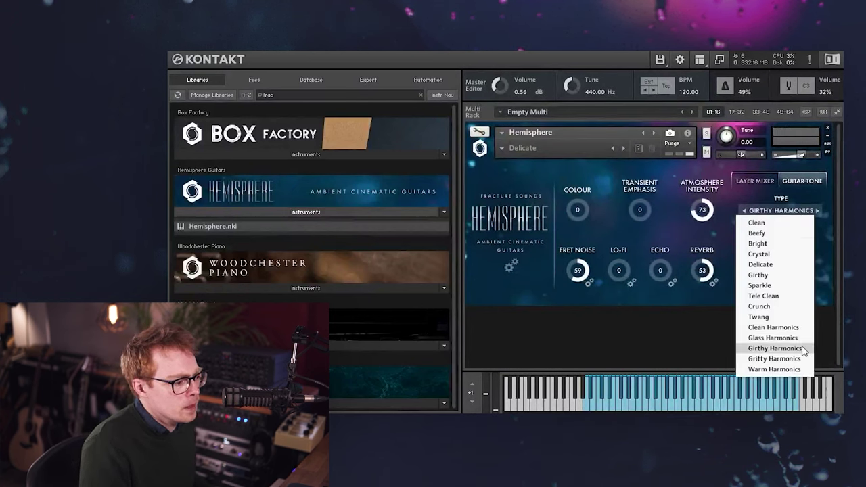
pyautogui.click(774, 369)
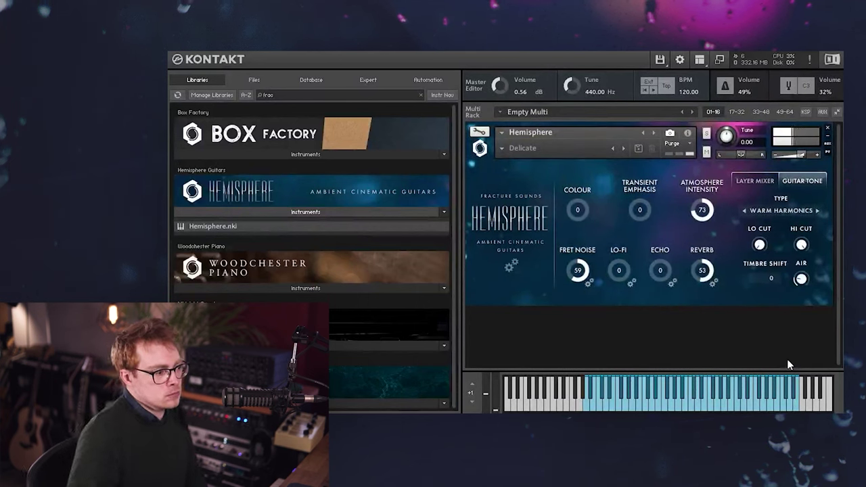
pyautogui.click(783, 215)
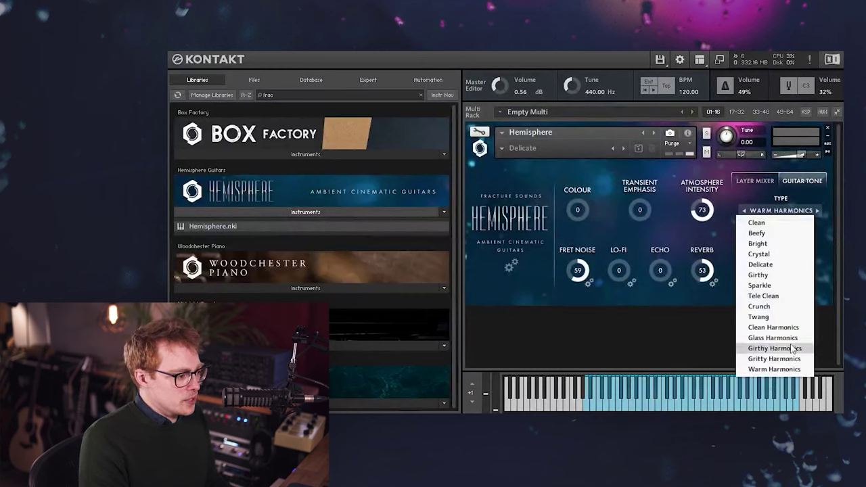
# Set the guitar tone type back to Girthy
pyautogui.click(757, 275)
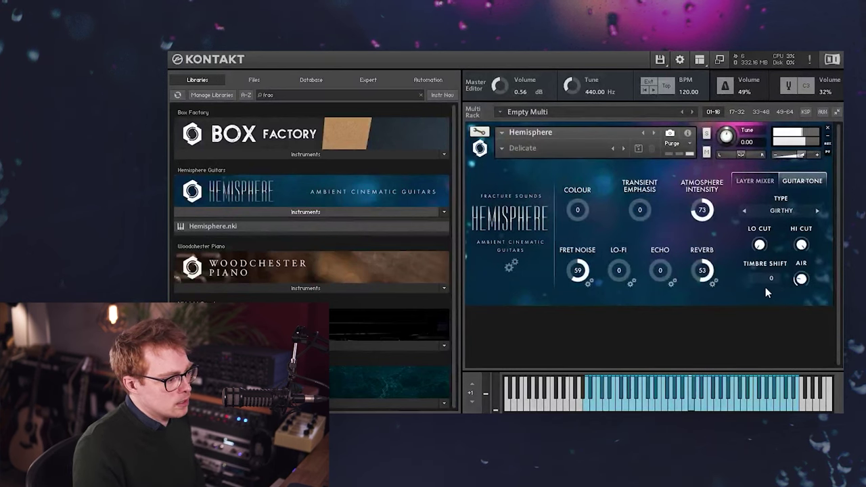
# Raise Timbre Shift, then bring it back down to 0
pyautogui.moveTo(773, 272); pyautogui.dragTo(778, 207)
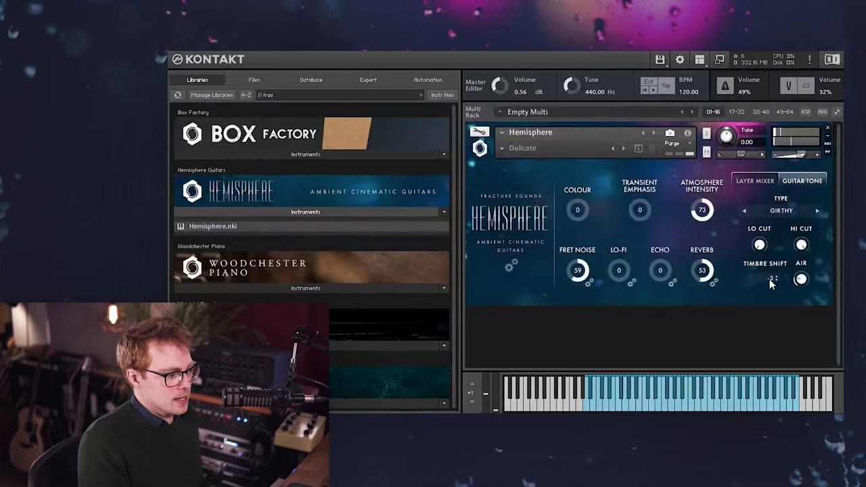
pyautogui.moveTo(773, 284); pyautogui.dragTo(776, 287)
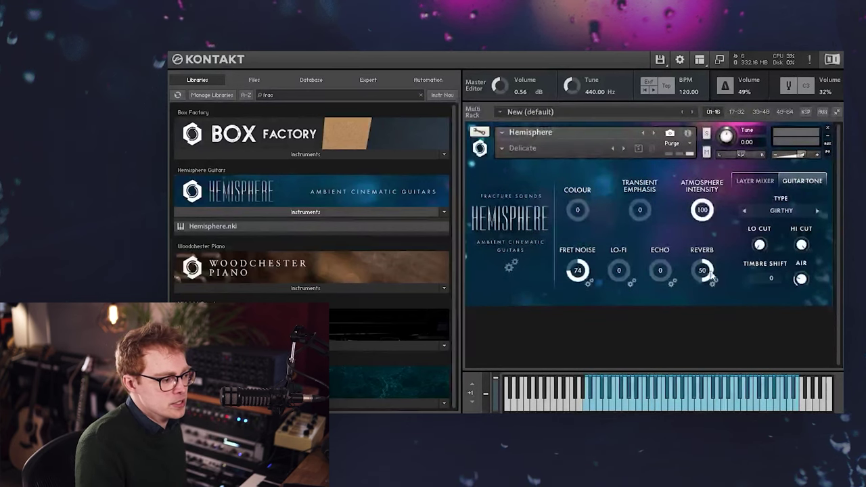
# Turn Reverb down to 0 and display the Layer Mixer levels
pyautogui.moveTo(705, 287); pyautogui.dragTo(706, 337)
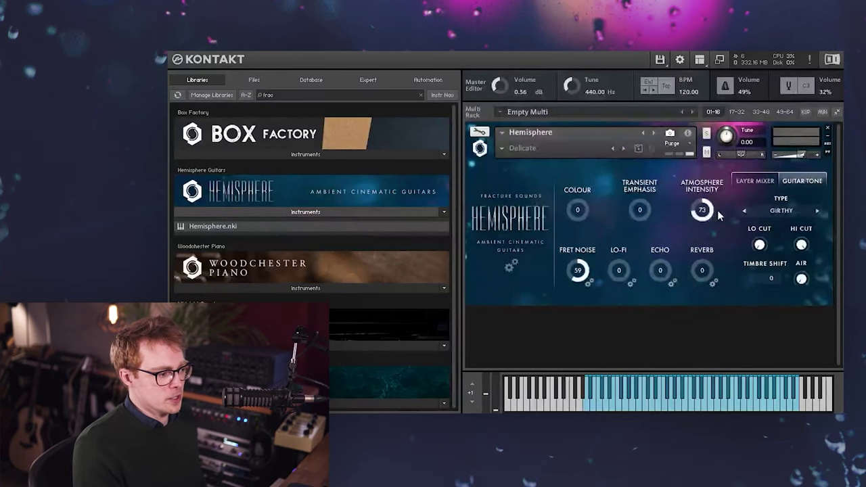
pyautogui.click(752, 182)
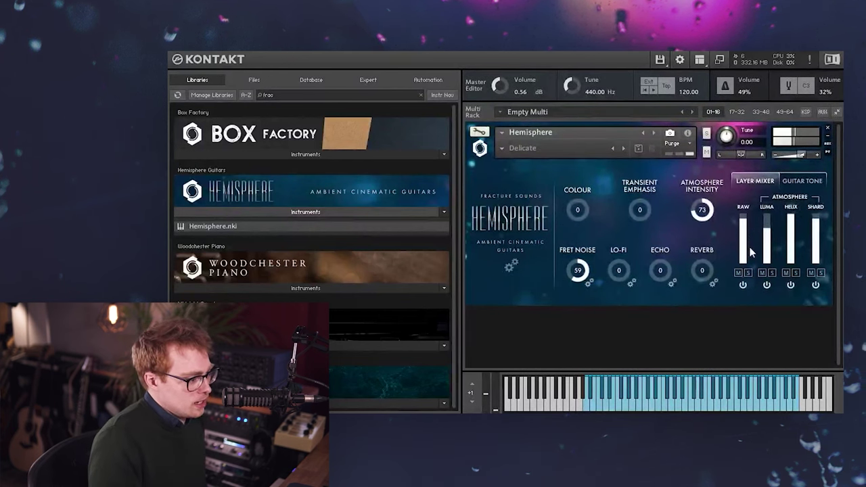
# Pull the Raw layer fader down to silence
pyautogui.moveTo(749, 251); pyautogui.dragTo(749, 266)
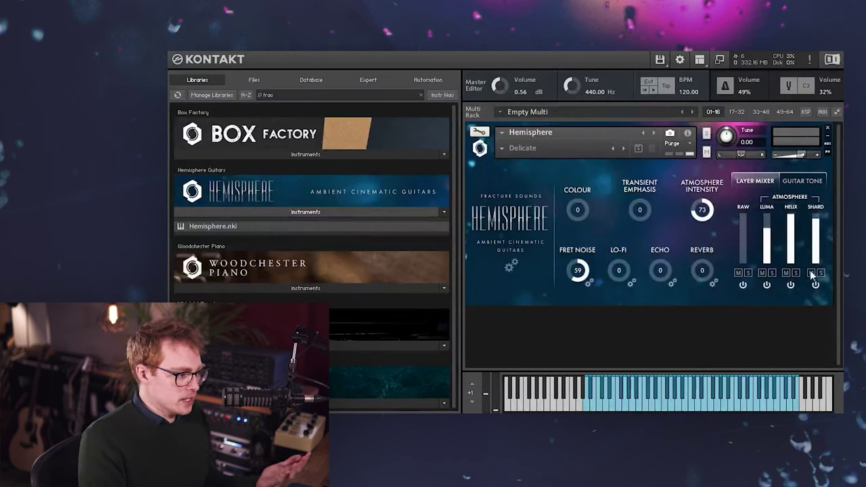
# Change the atmosphere layers from Luma, Helix and Shard to Void, Prism and Fathom
pyautogui.click(766, 206)
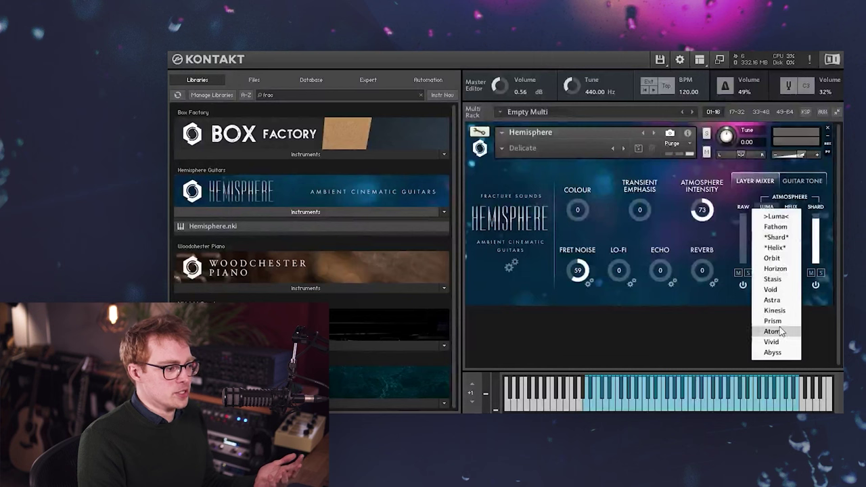
pyautogui.click(772, 291)
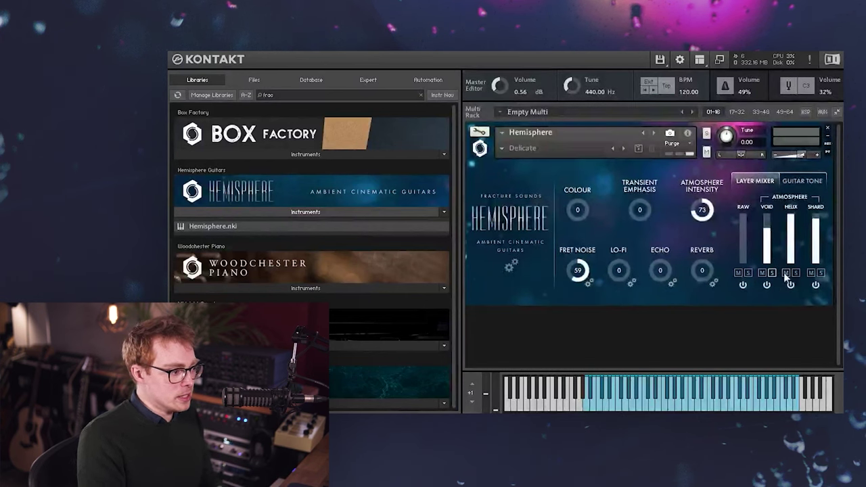
pyautogui.click(791, 206)
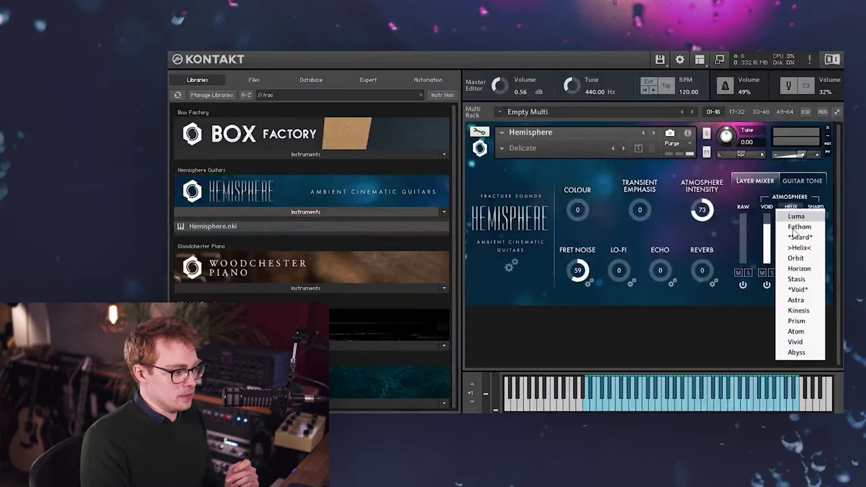
pyautogui.click(797, 321)
pyautogui.click(815, 207)
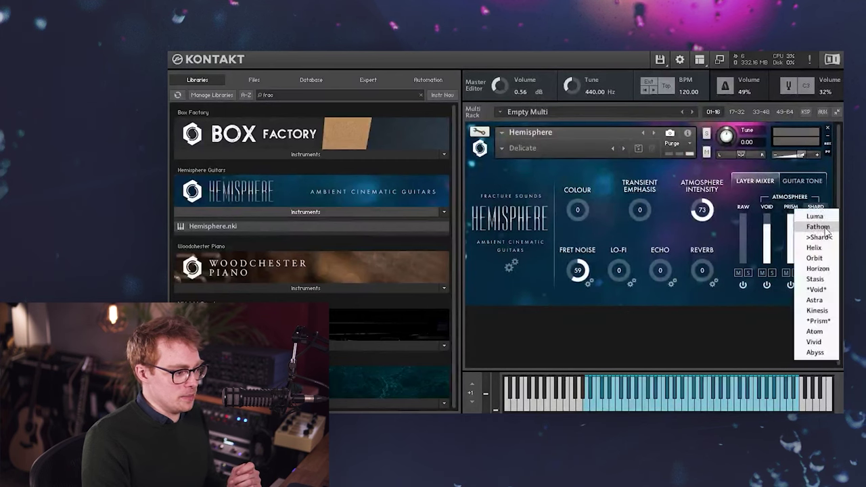
pyautogui.click(818, 227)
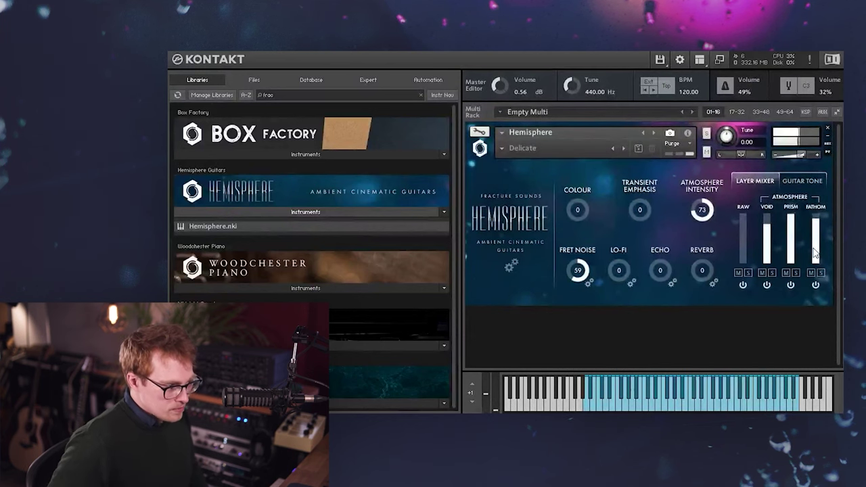
# Raise the Void layer to full, then cycle the first layer through Luma, Fathom and Shard
pyautogui.moveTo(770, 245); pyautogui.dragTo(770, 222)
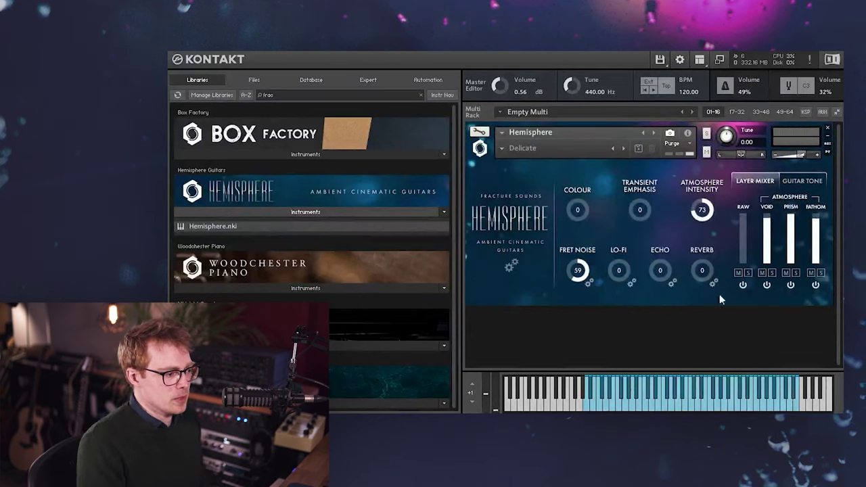
pyautogui.click(768, 207)
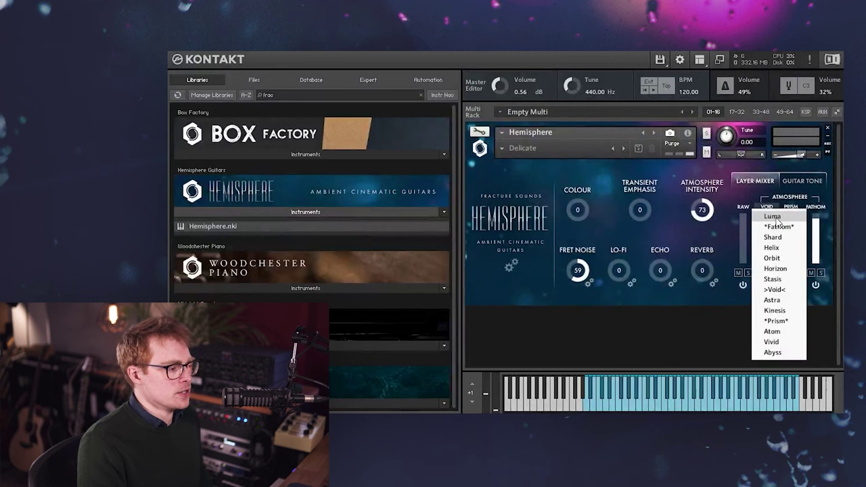
pyautogui.click(776, 218)
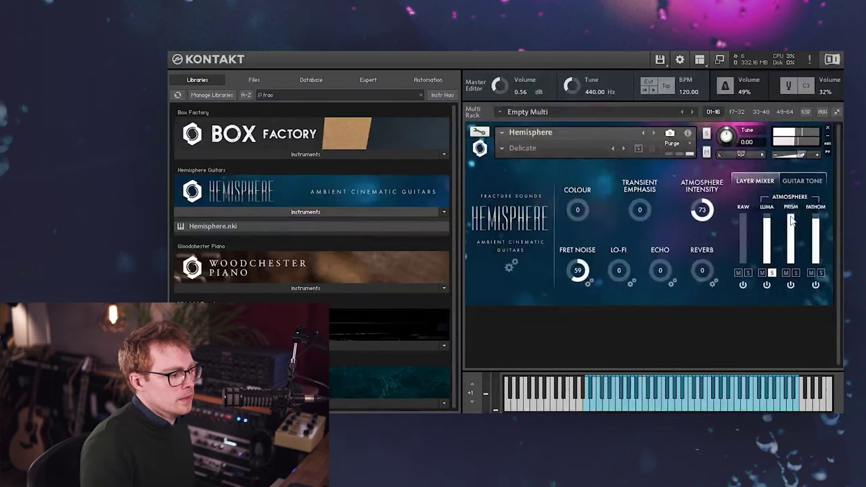
pyautogui.click(766, 207)
pyautogui.click(773, 219)
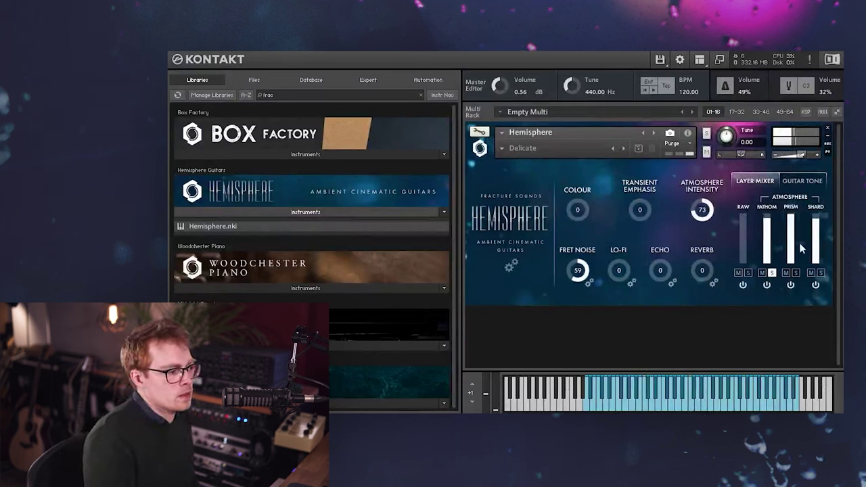
pyautogui.click(767, 209)
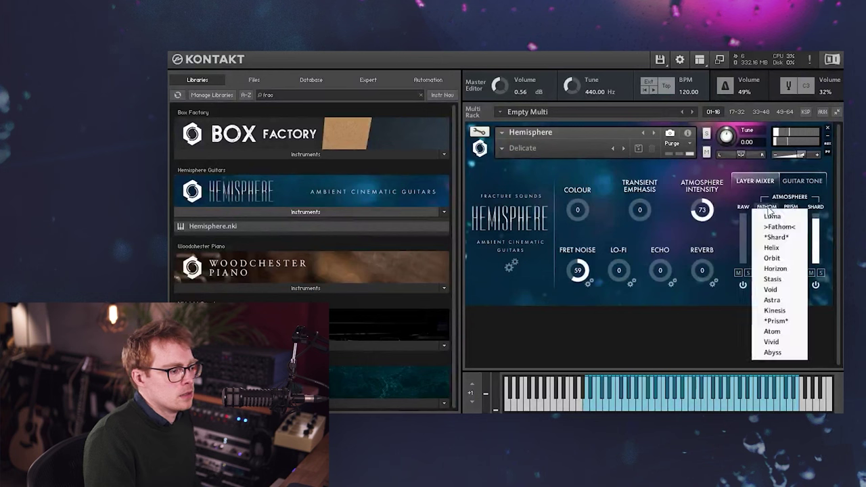
pyautogui.click(776, 237)
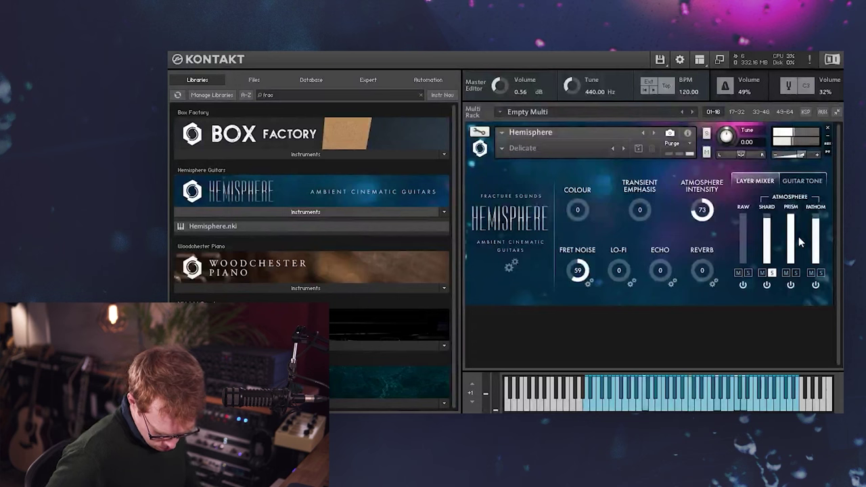
# Bring the Raw layer into the mix and set the first atmosphere layer to Helix
pyautogui.click(748, 273)
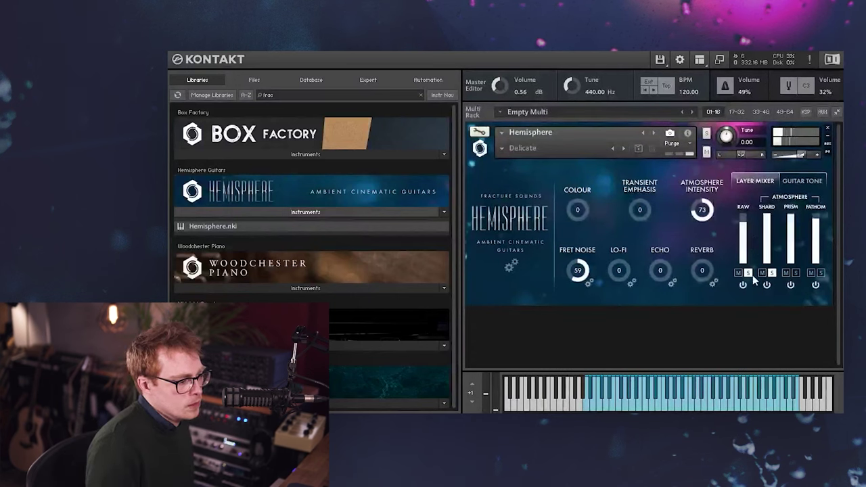
pyautogui.click(771, 207)
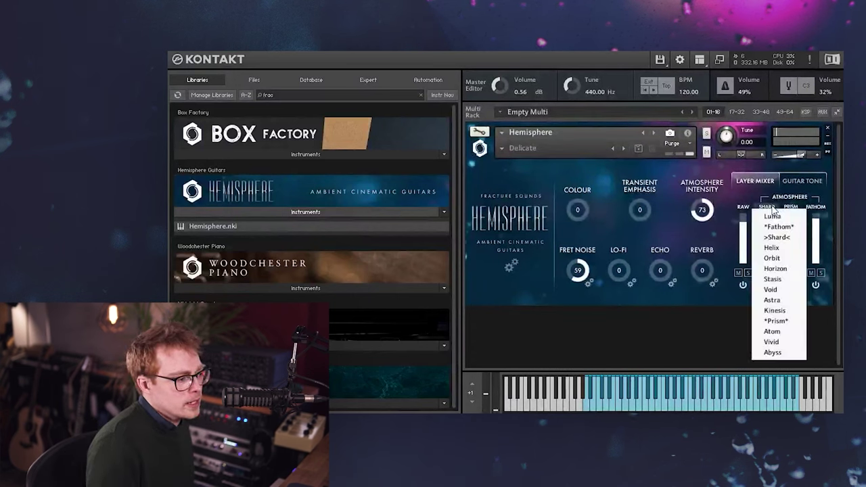
pyautogui.click(771, 248)
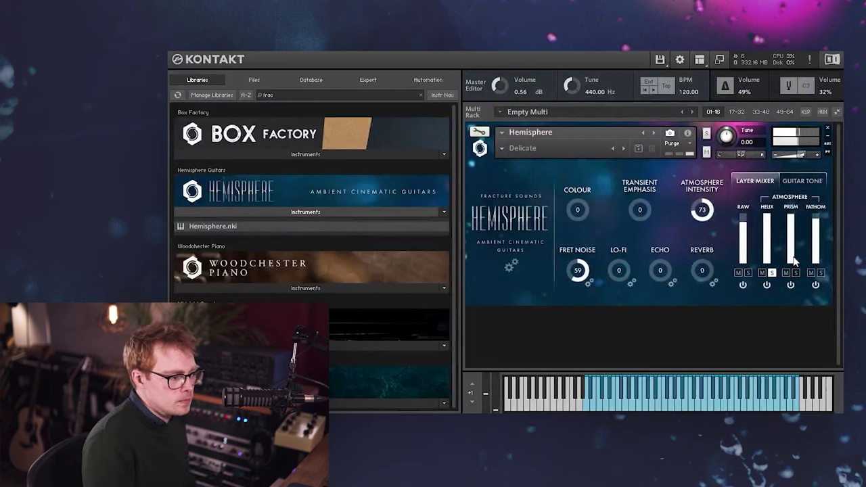
# Try Orbit, Horizon and Stasis in the first atmosphere layer, settling on Void
pyautogui.click(767, 207)
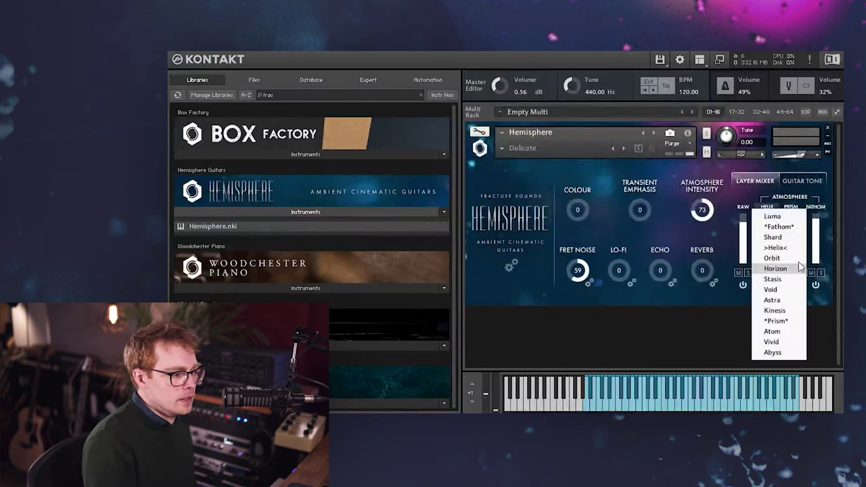
pyautogui.click(772, 257)
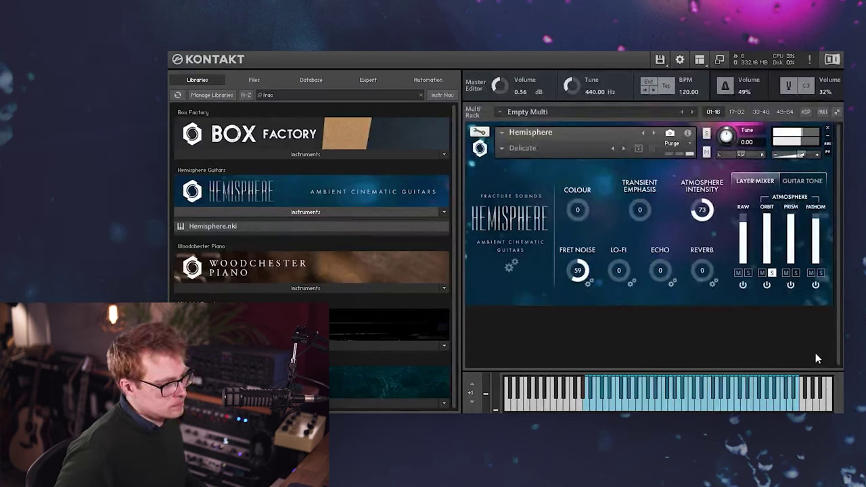
pyautogui.click(766, 206)
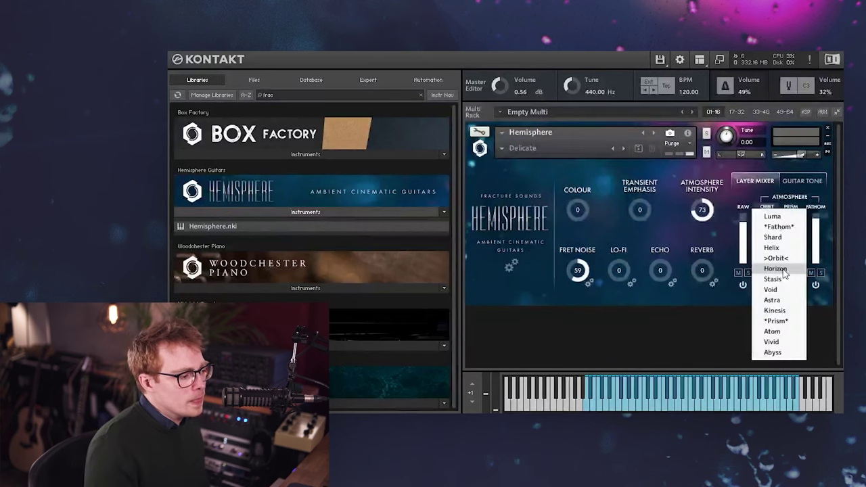
pyautogui.click(781, 269)
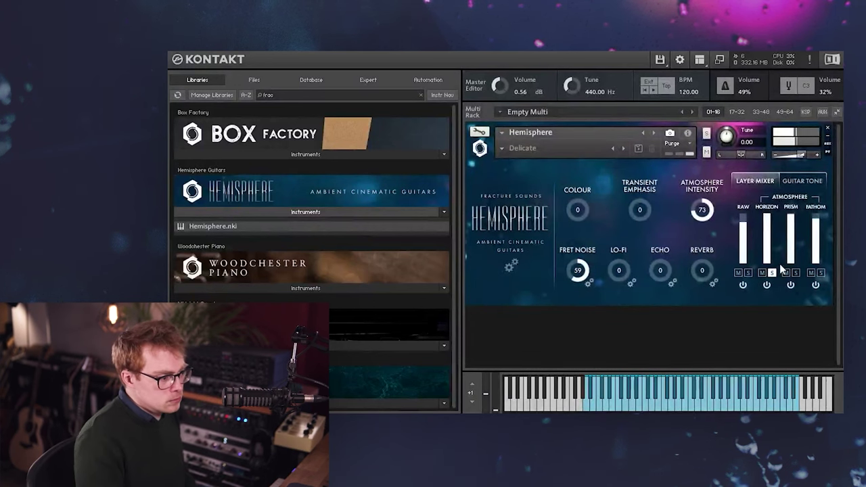
pyautogui.click(767, 207)
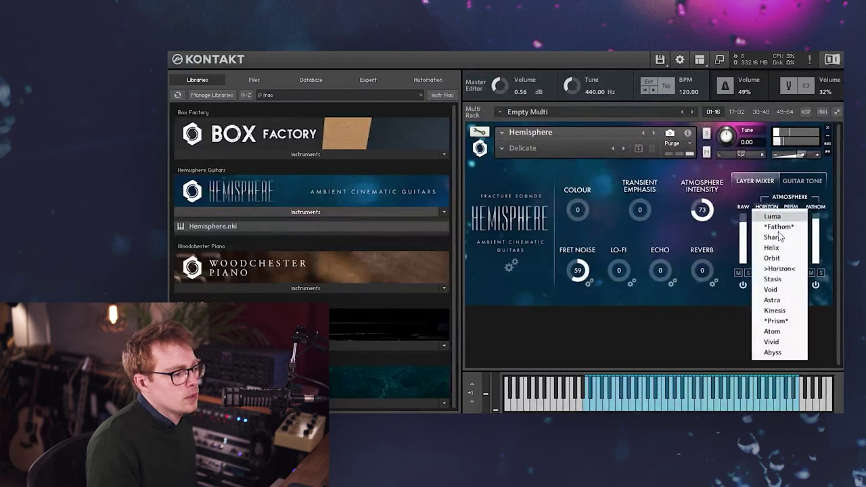
pyautogui.click(773, 278)
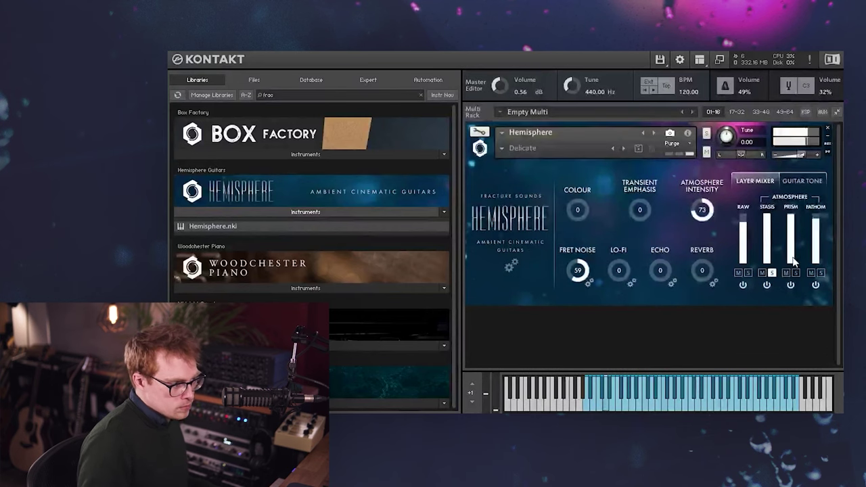
pyautogui.click(768, 208)
pyautogui.click(775, 290)
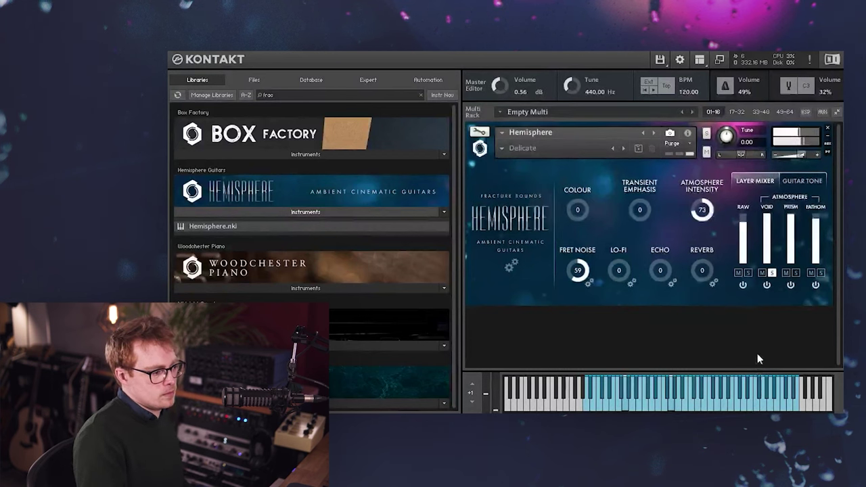
pyautogui.click(766, 206)
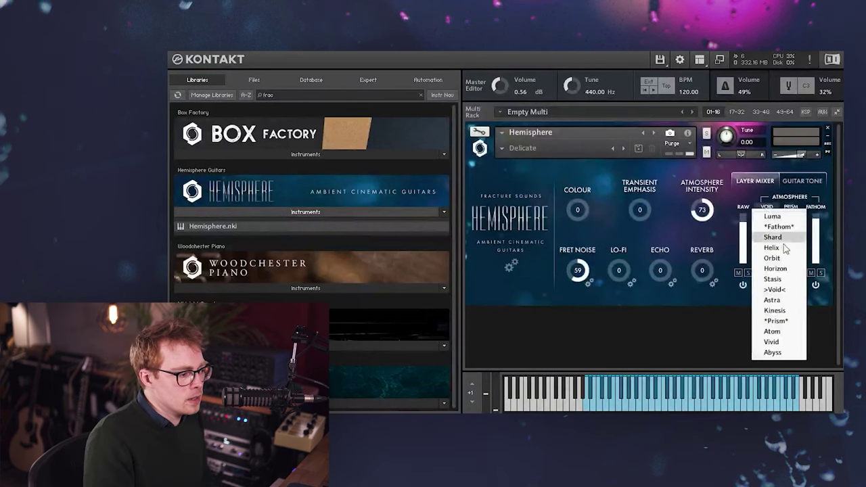
# Swap the Void atmosphere layer for Astra, then replace Astra with Kinesis
pyautogui.click(772, 300)
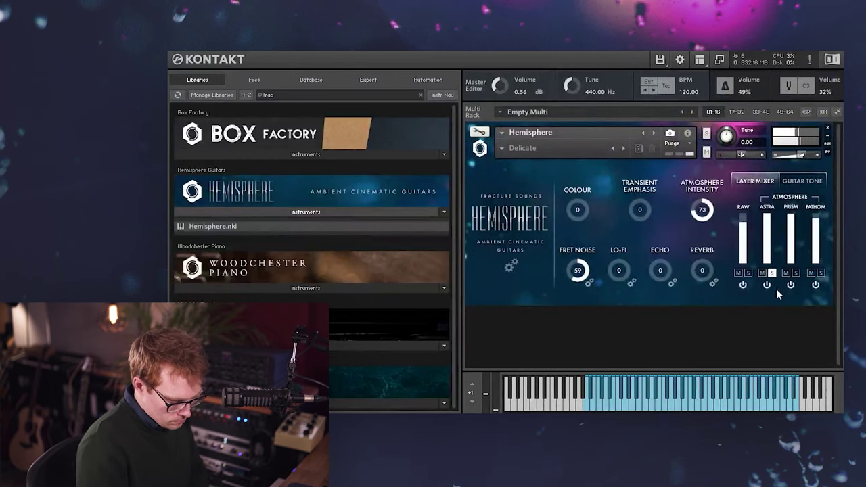
pyautogui.click(767, 206)
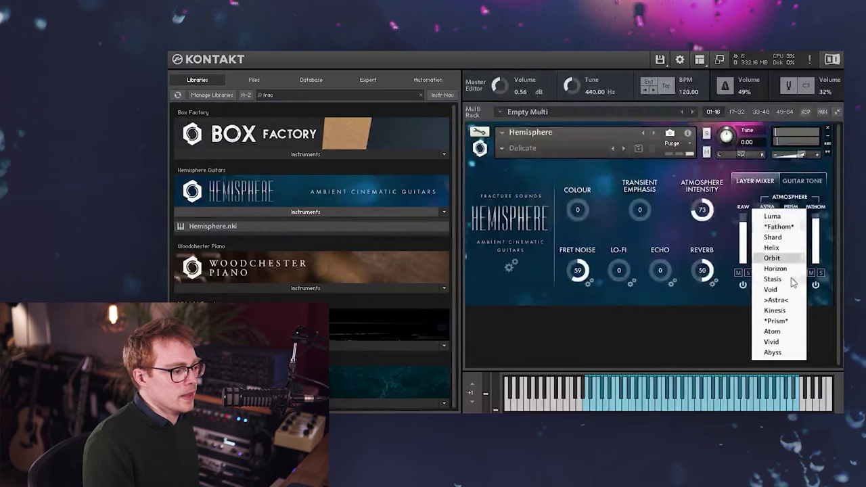
pyautogui.click(786, 311)
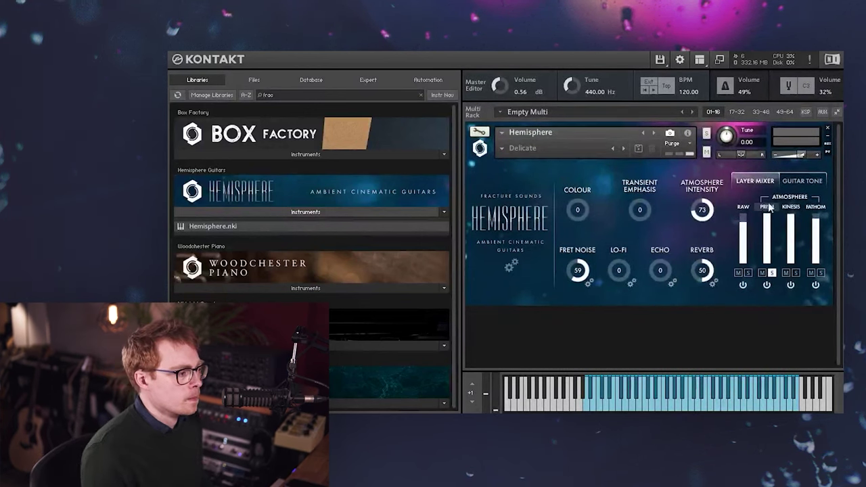
# Cycle the second atmosphere layer from Prism through Atom and Vivid to Abyss
pyautogui.click(767, 207)
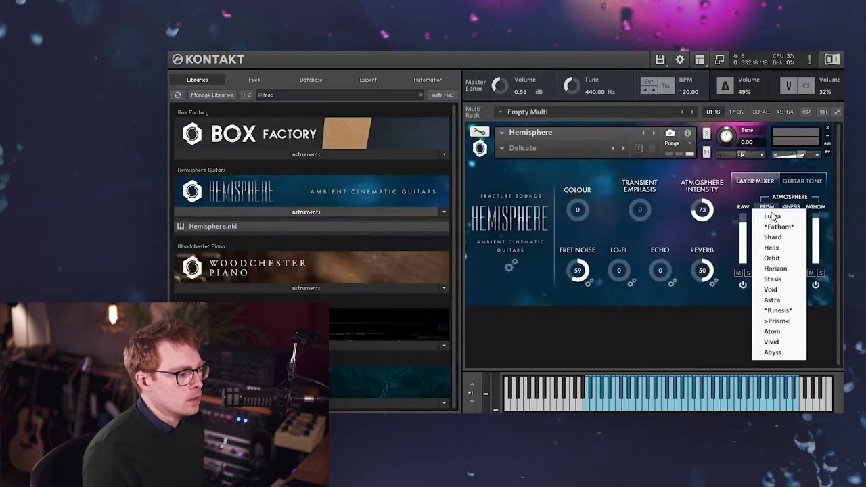
pyautogui.click(775, 331)
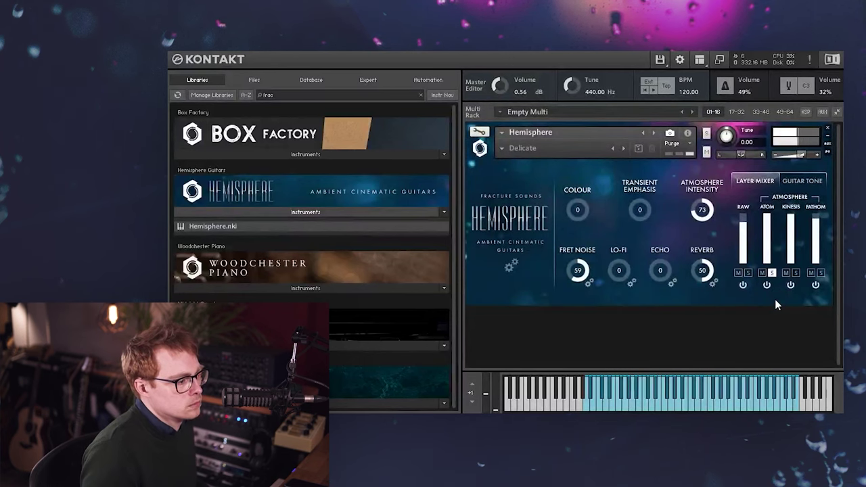
pyautogui.click(767, 206)
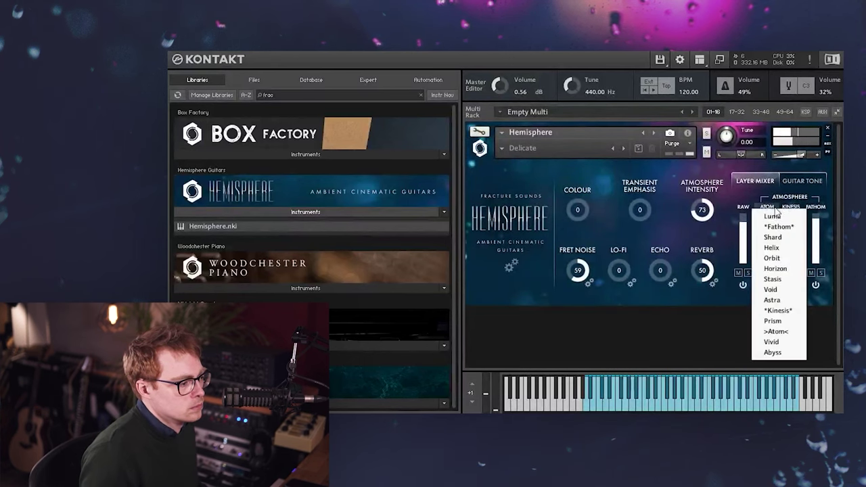
pyautogui.click(788, 341)
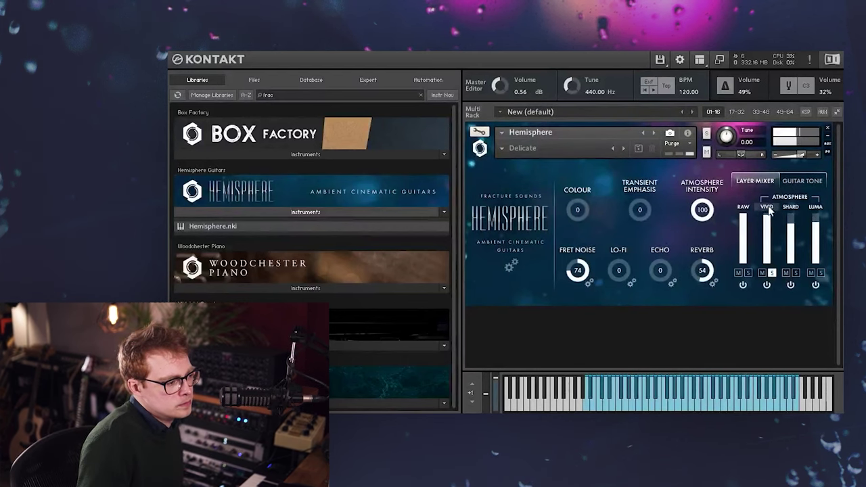
pyautogui.click(768, 208)
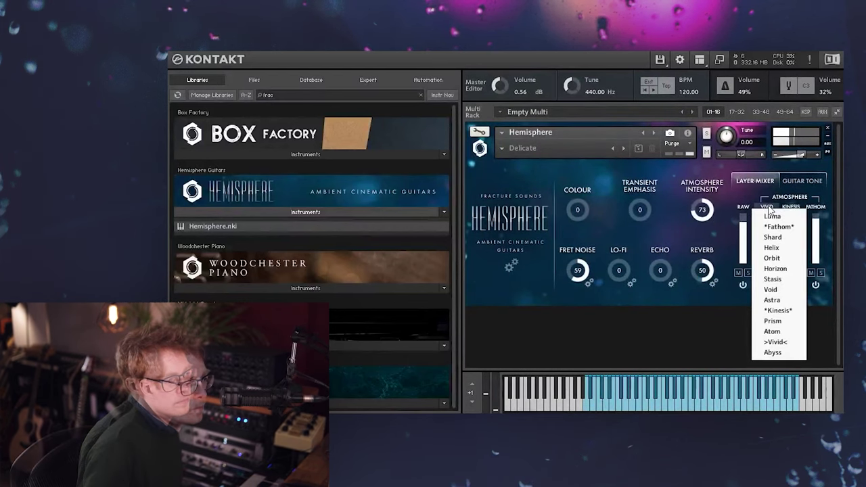
pyautogui.click(781, 353)
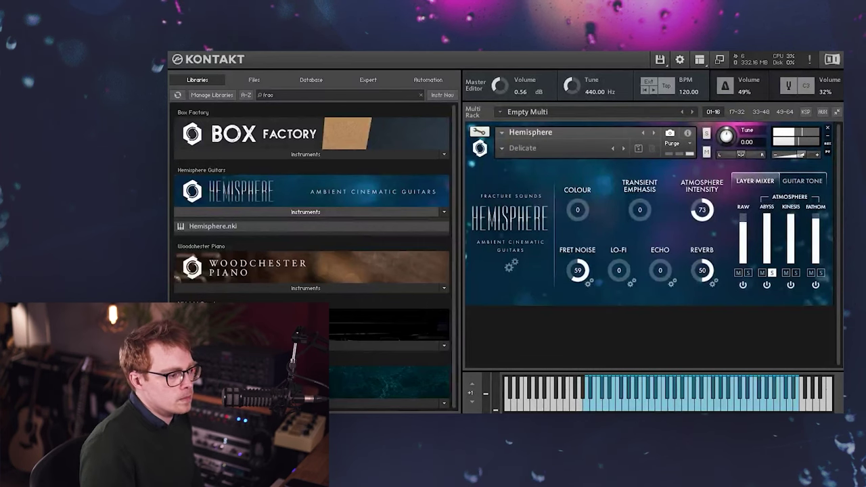
# Replace the Kinesis layer with Stasis and the Fathom layer with Atom
pyautogui.click(789, 206)
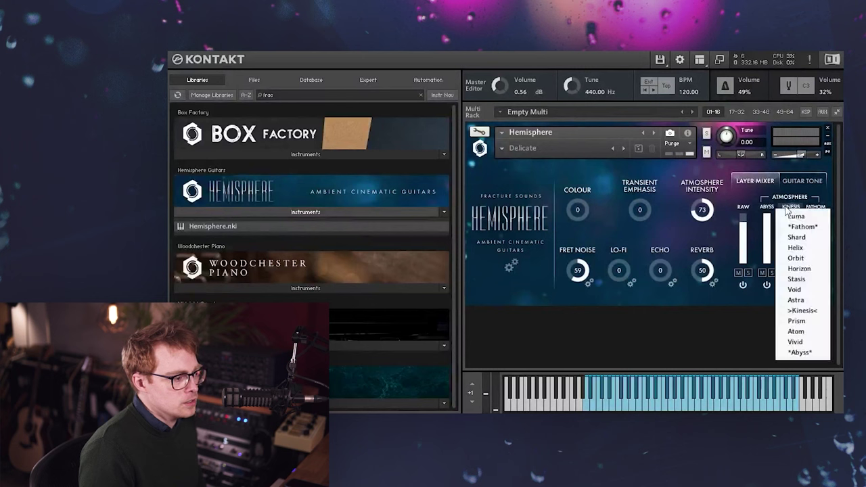
pyautogui.click(797, 279)
pyautogui.click(815, 206)
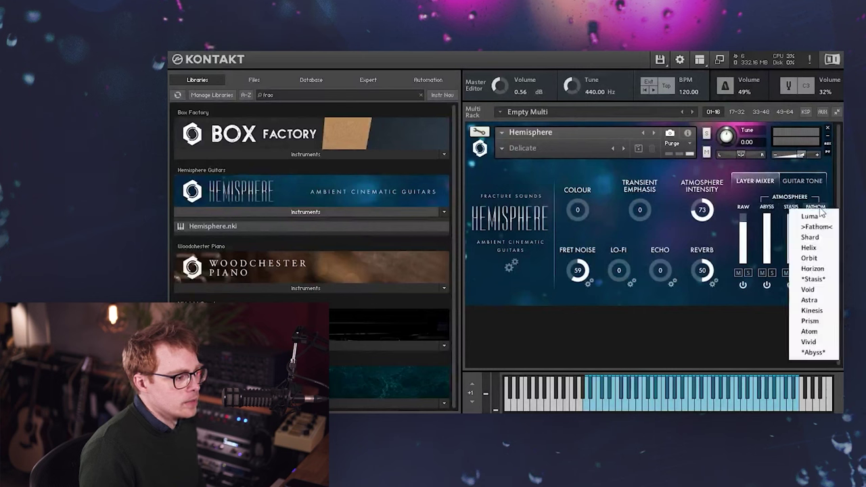
pyautogui.click(809, 331)
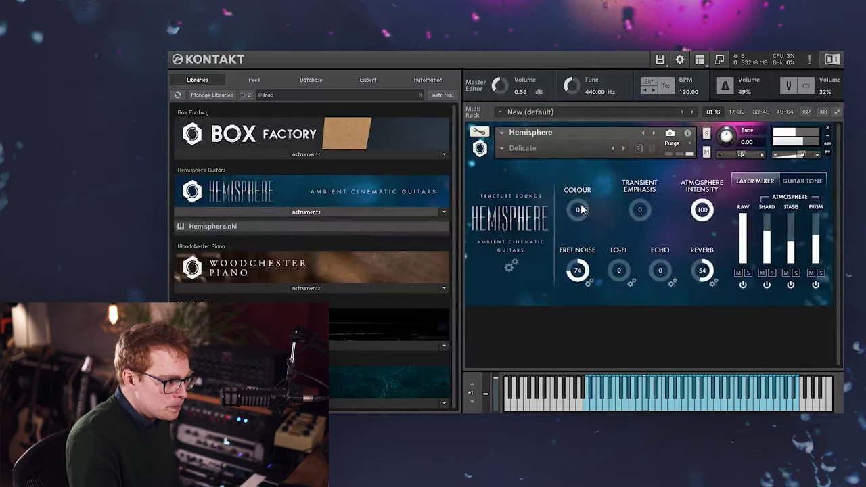
# Set Colour back to -21, solo the Raw layer, and bring Transient Emphasis to -50
pyautogui.moveTo(583, 214); pyautogui.dragTo(585, 257)
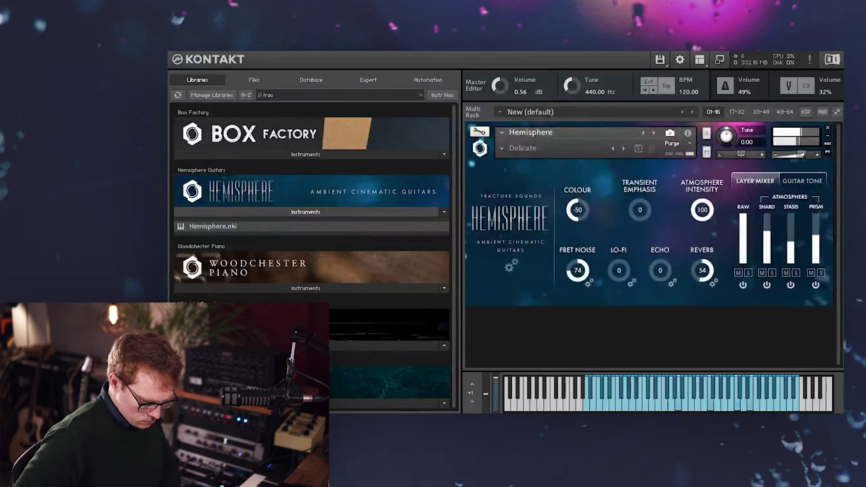
pyautogui.moveTo(583, 219); pyautogui.dragTo(599, 112)
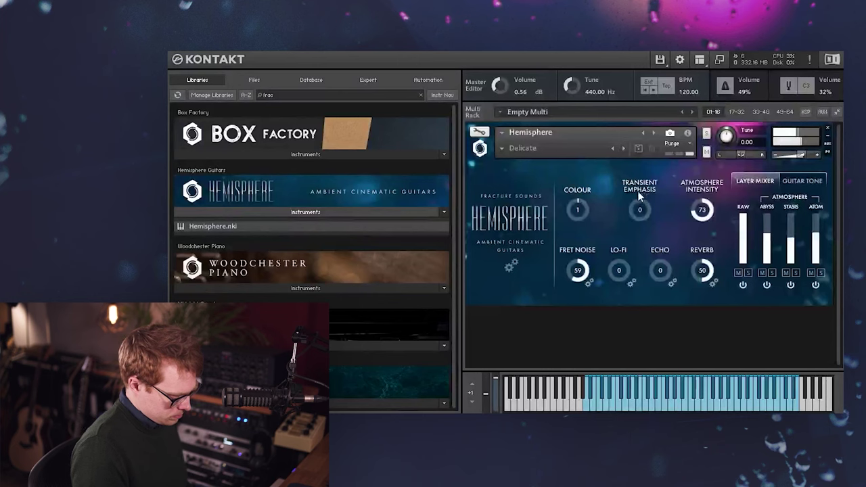
pyautogui.moveTo(644, 196); pyautogui.dragTo(730, 236)
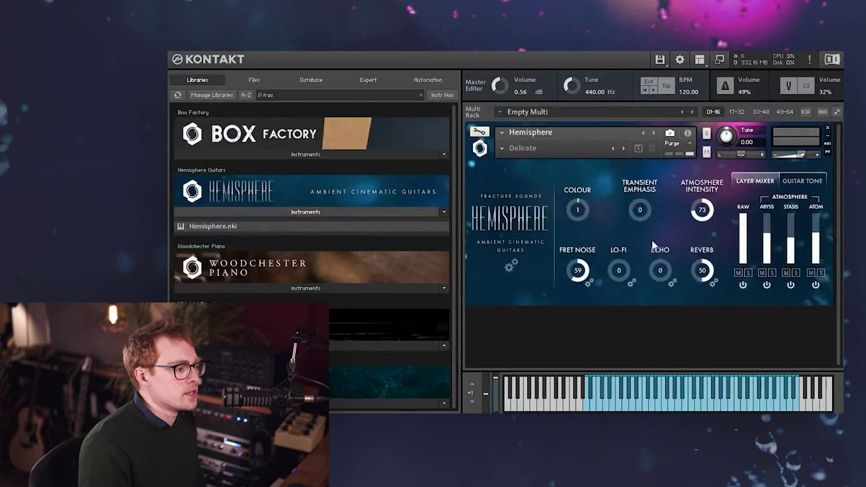
pyautogui.scroll(-1, 644, 213)
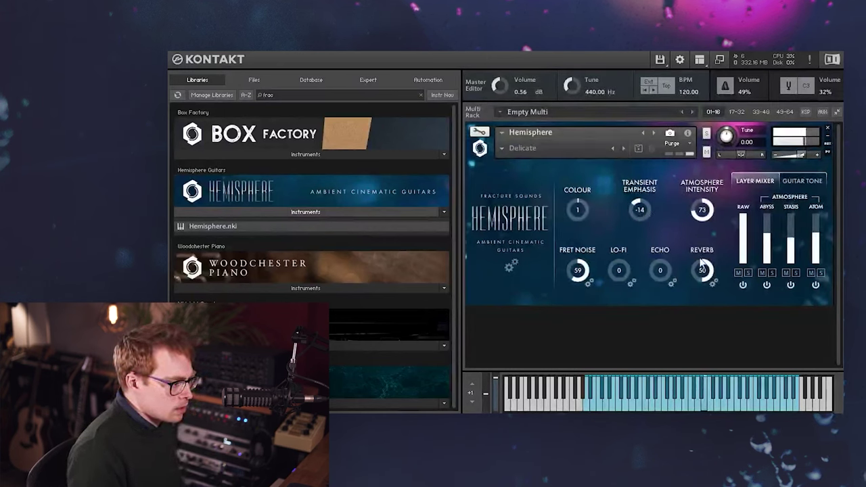
pyautogui.click(747, 273)
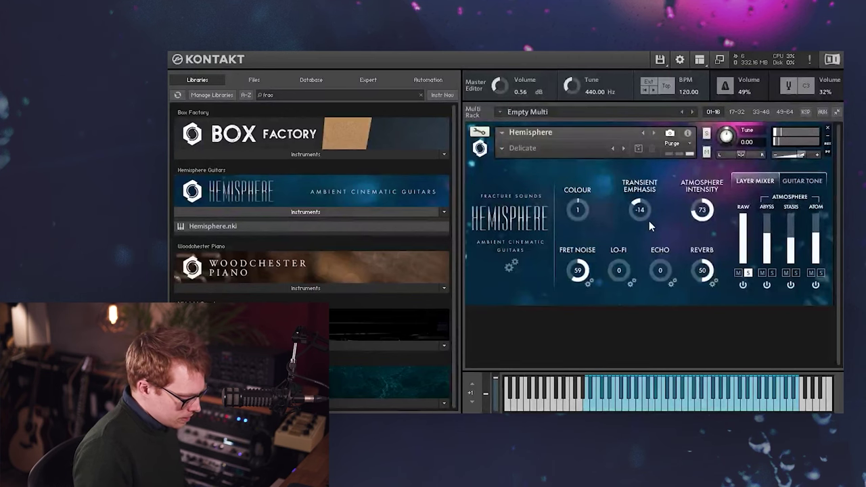
pyautogui.scroll(-4, 644, 217)
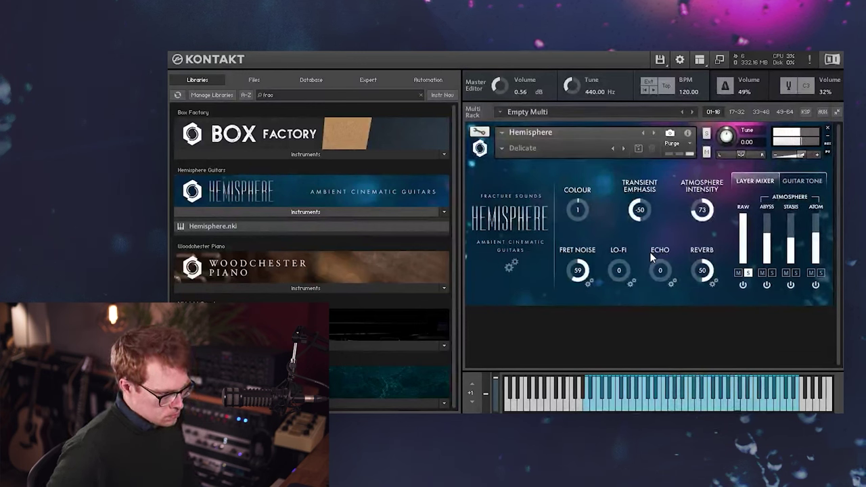
# Reset Transient Emphasis to 0 and raise Fret Noise to 100
pyautogui.keyDown('ctrl'); pyautogui.click(640, 211); pyautogui.keyUp('ctrl')
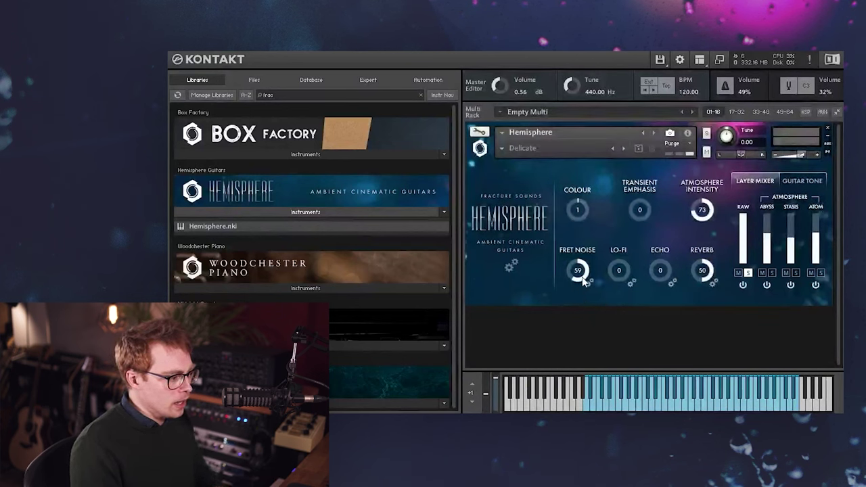
pyautogui.moveTo(579, 279); pyautogui.dragTo(590, 263)
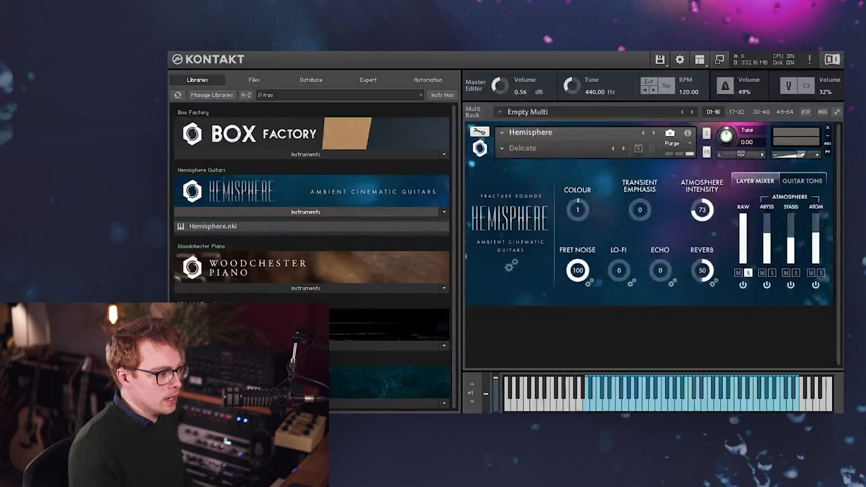
# Try Manual keyswitch mode in the Fret Noise settings, then return the mode to Auto
pyautogui.click(589, 283)
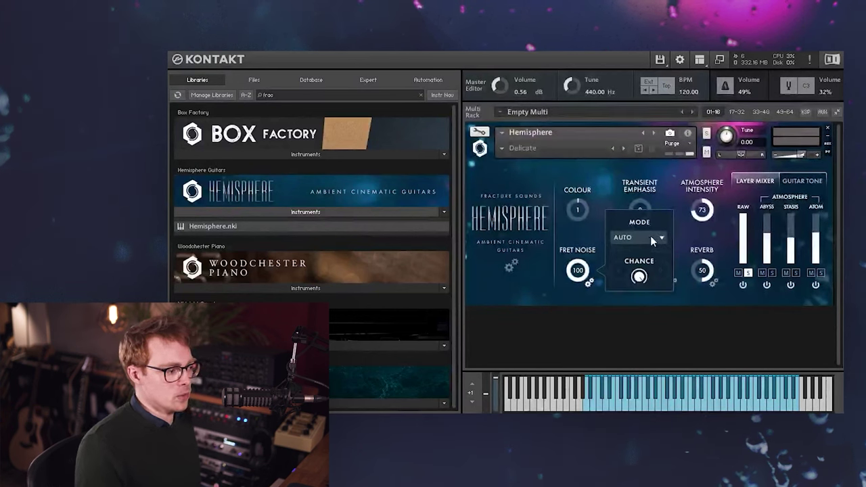
pyautogui.click(649, 238)
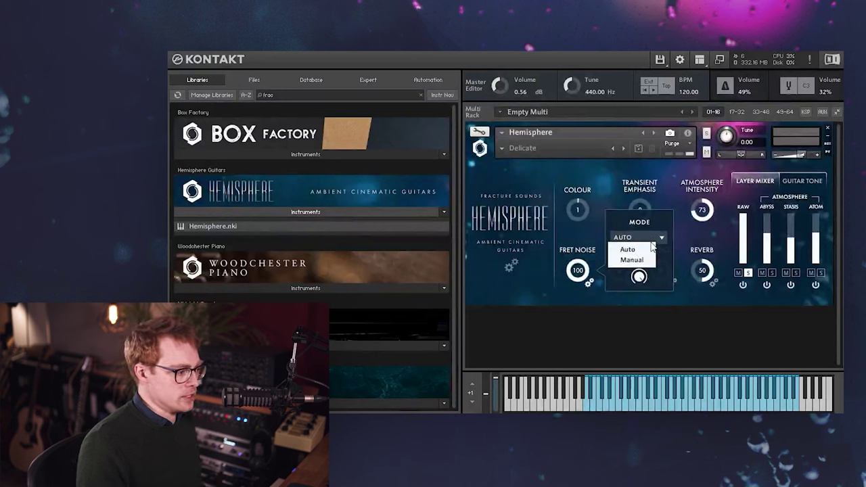
pyautogui.click(632, 260)
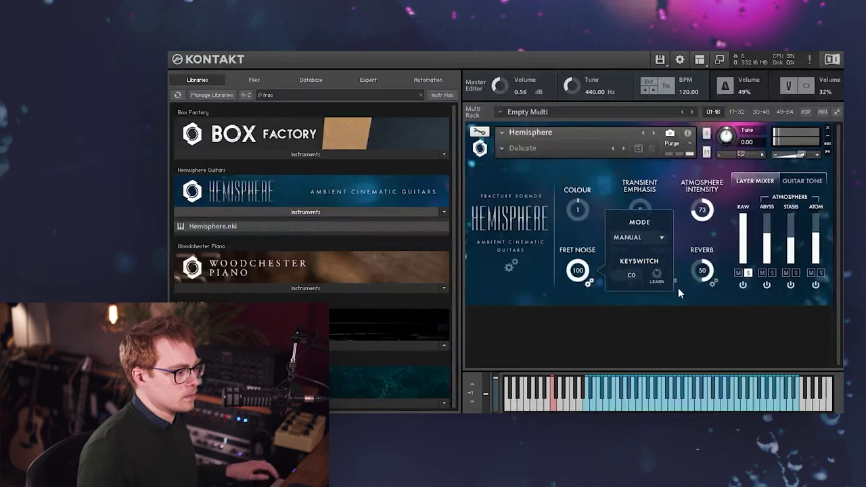
pyautogui.click(639, 237)
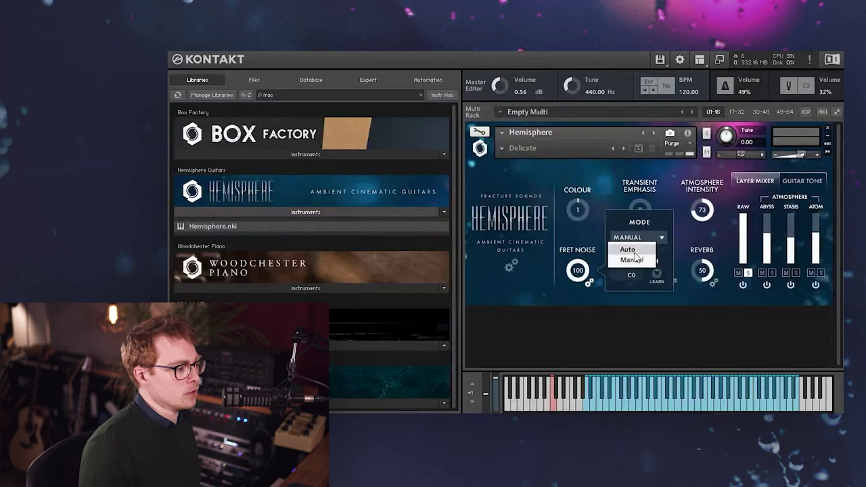
pyautogui.click(629, 247)
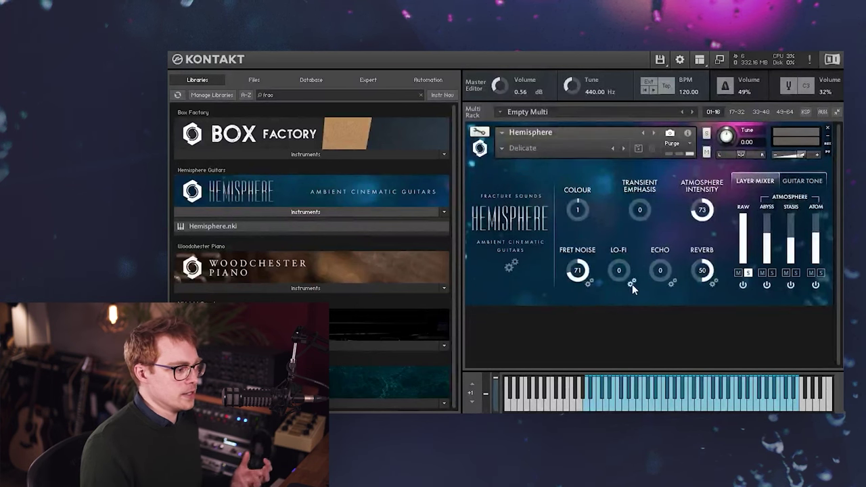
# Push the Lo-Fi amount up to 97, then pull it back to 60
pyautogui.moveTo(616, 275); pyautogui.dragTo(625, 356)
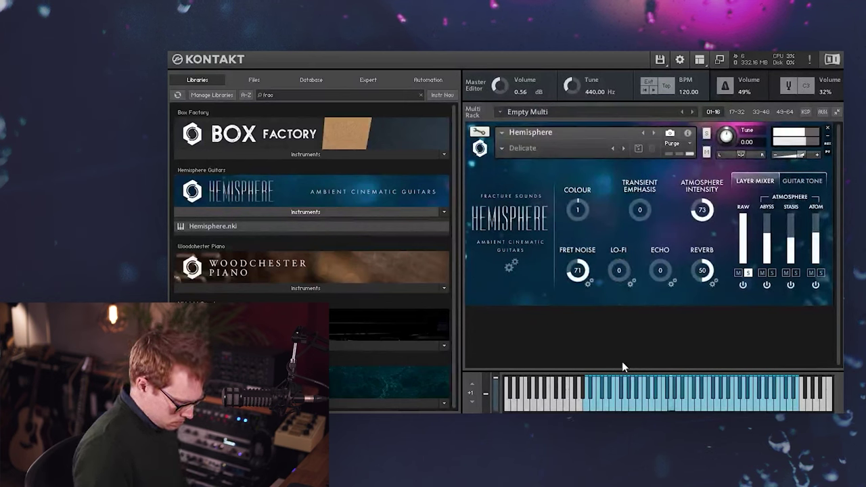
pyautogui.moveTo(619, 272); pyautogui.dragTo(621, 219)
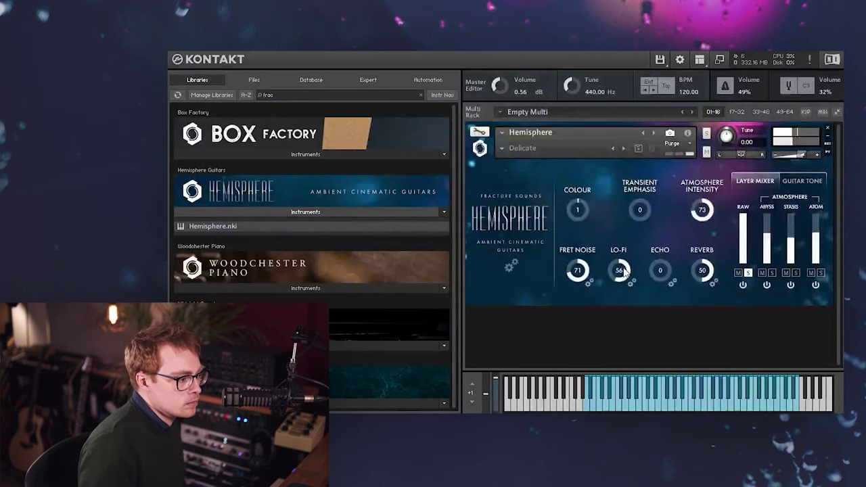
pyautogui.moveTo(618, 268); pyautogui.dragTo(634, 216)
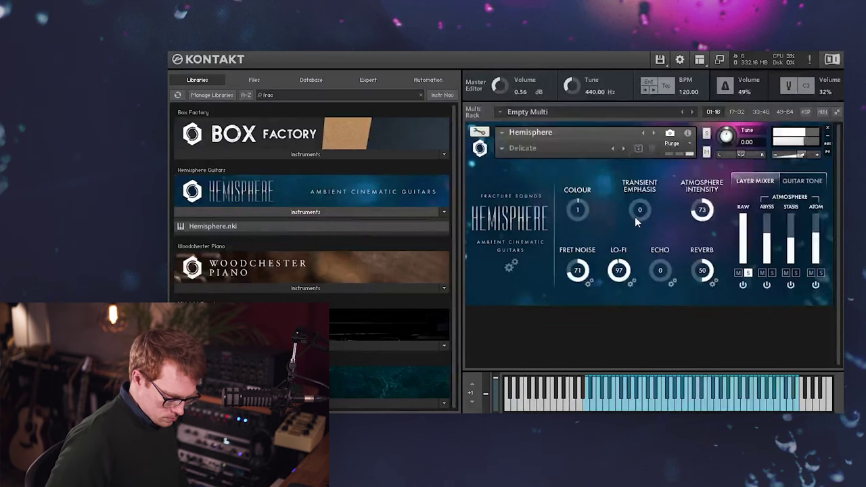
pyautogui.moveTo(636, 211); pyautogui.dragTo(593, 312)
# Open the Lo-Fi tape and noise settings and raise the tape Age and Saturation
pyautogui.click(631, 283)
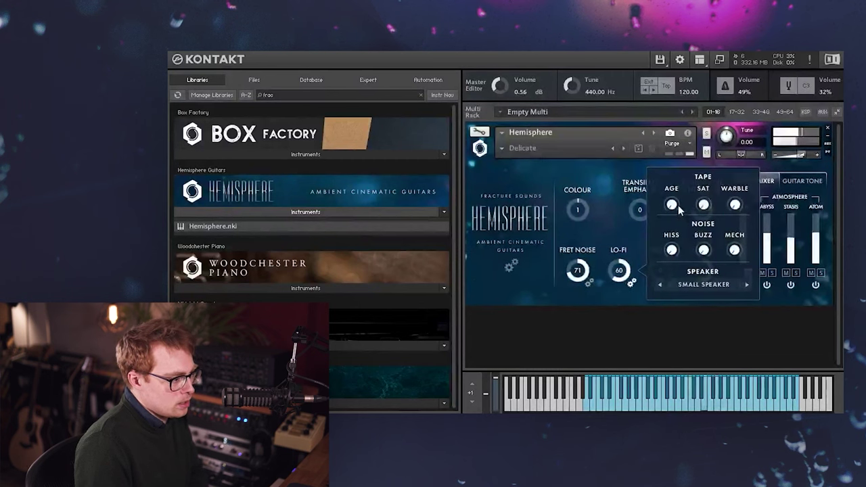
pyautogui.moveTo(673, 211); pyautogui.dragTo(678, 189)
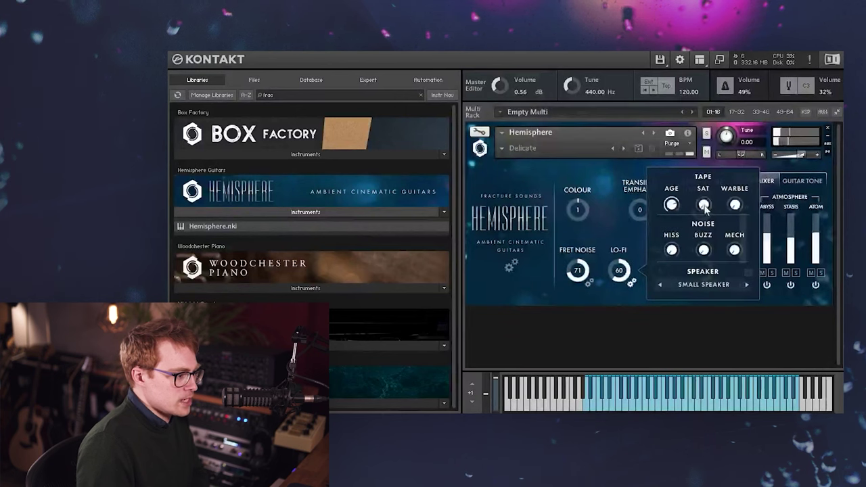
pyautogui.moveTo(704, 203)
pyautogui.mouseDown()
pyautogui.moveTo(707, 174)
pyautogui.moveTo(701, 203)
pyautogui.mouseUp()
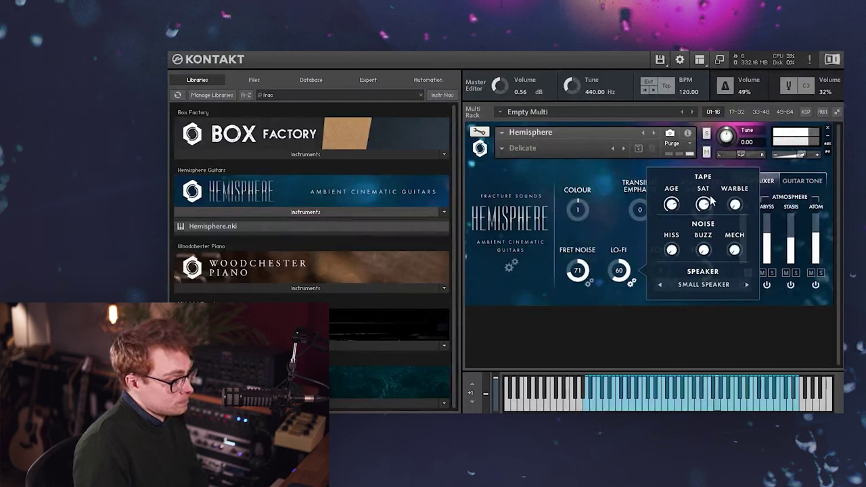
pyautogui.moveTo(705, 206); pyautogui.dragTo(757, 210)
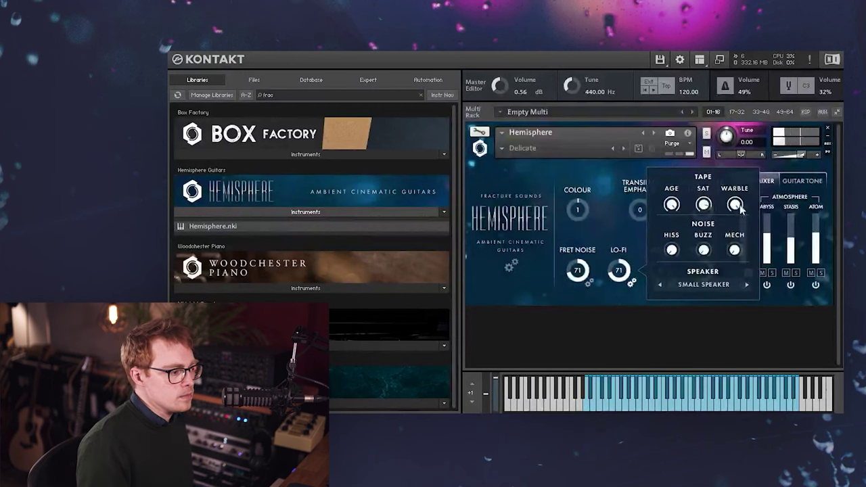
# Set the Lo-Fi speaker simulation to None and adjust the noise Hiss level
pyautogui.click(747, 285)
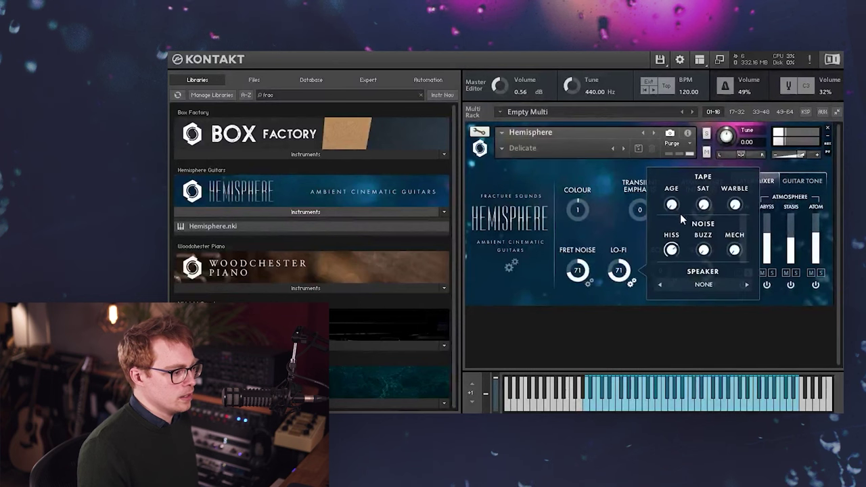
pyautogui.moveTo(671, 248); pyautogui.dragTo(709, 251)
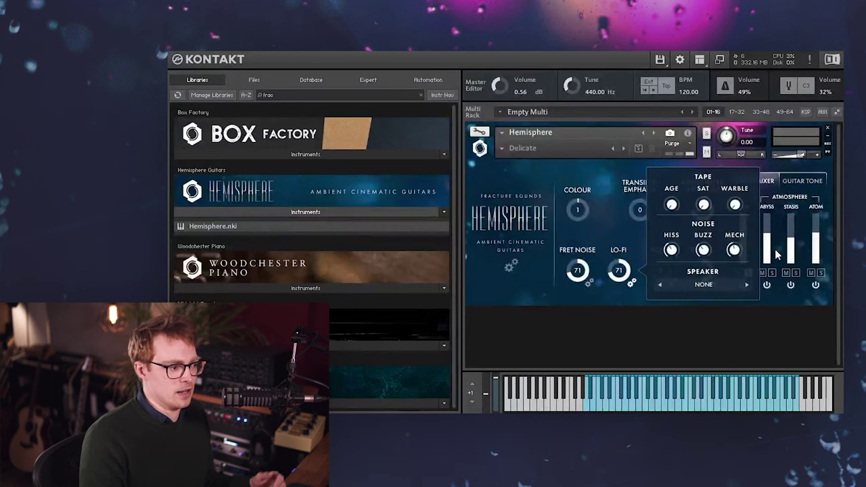
# Turn Lo-Fi up to 100 and step the speaker simulation from 12 Inch to Telephone
pyautogui.click(717, 286)
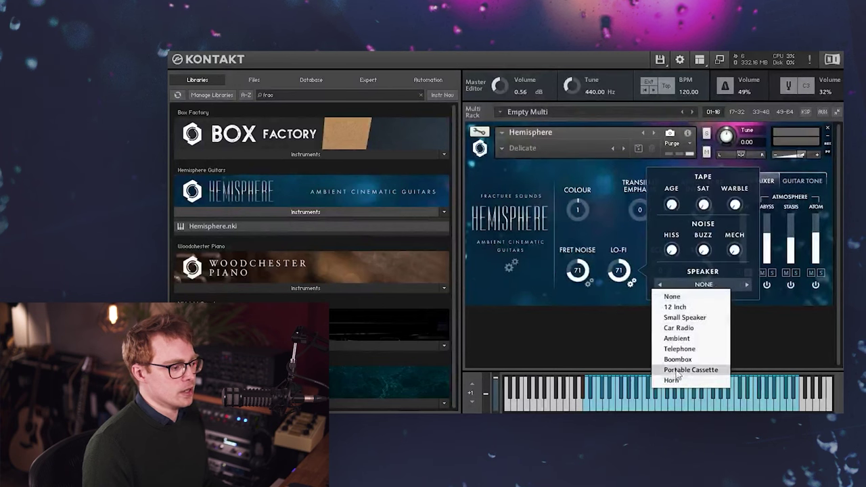
pyautogui.click(690, 308)
pyautogui.moveTo(619, 285); pyautogui.dragTo(620, 247)
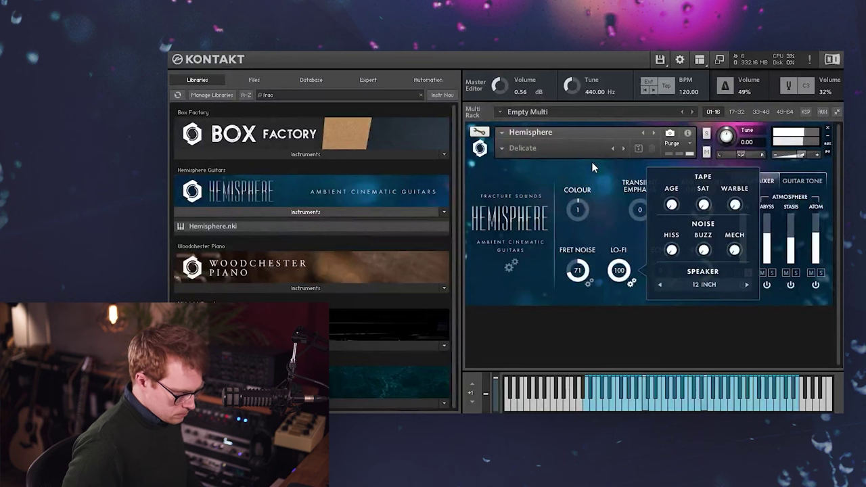
pyautogui.click(747, 284)
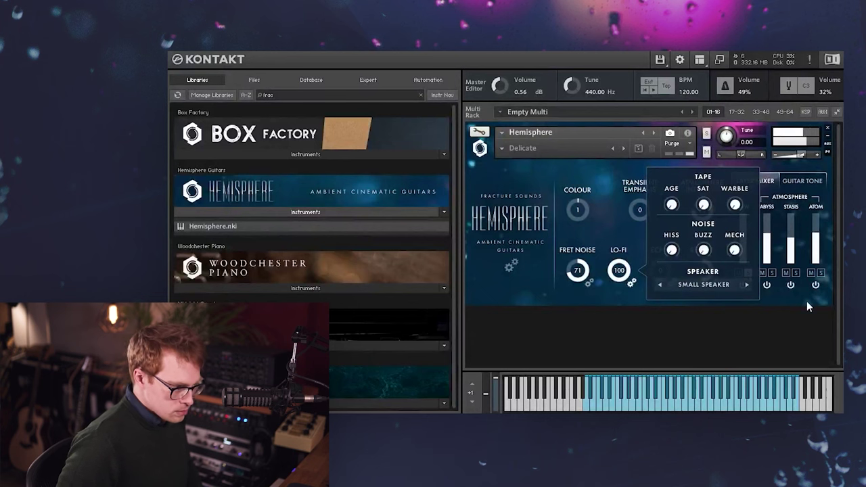
pyautogui.click(747, 284)
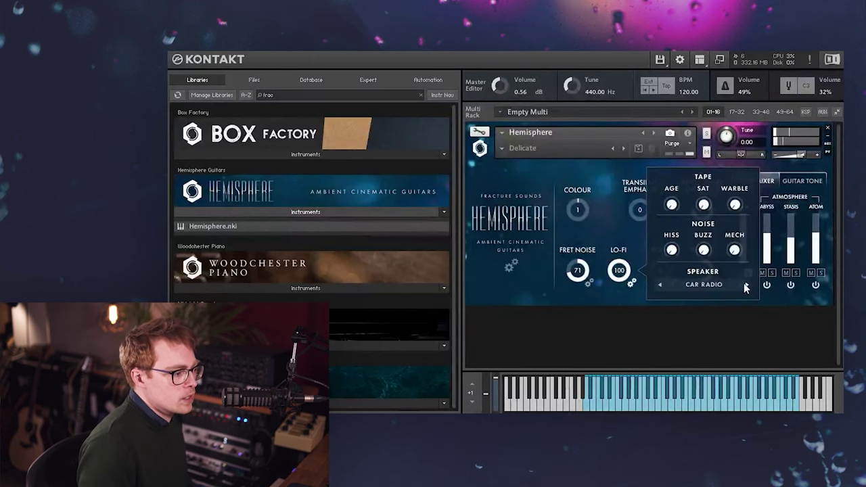
pyautogui.click(747, 285)
pyautogui.click(747, 284)
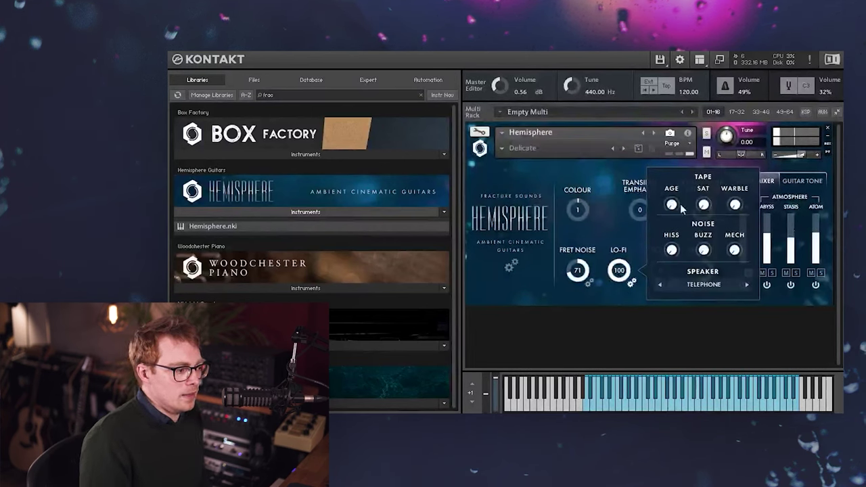
# Raise the tape Age and Saturation and the Hiss and Buzz noise amounts
pyautogui.moveTo(673, 211); pyautogui.dragTo(684, 179)
pyautogui.moveTo(709, 211); pyautogui.dragTo(714, 179)
pyautogui.moveTo(671, 248); pyautogui.dragTo(684, 227)
pyautogui.moveTo(710, 257); pyautogui.dragTo(737, 224)
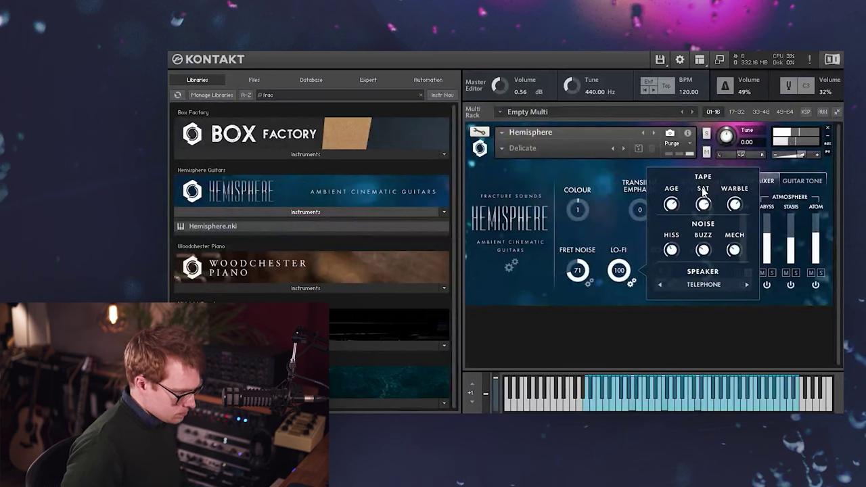
# Switch the speaker to Portable Cassette, turn Lo-Fi down to 0, then try a moderate amount
pyautogui.click(747, 284)
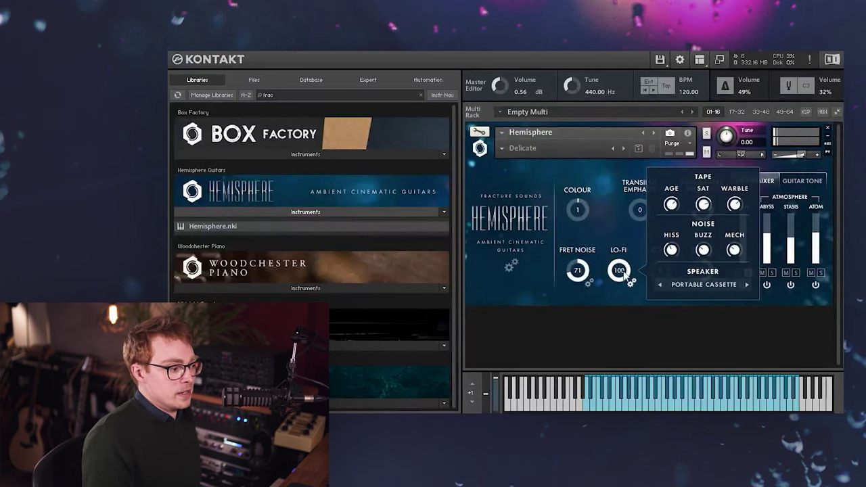
pyautogui.moveTo(617, 274); pyautogui.dragTo(623, 290)
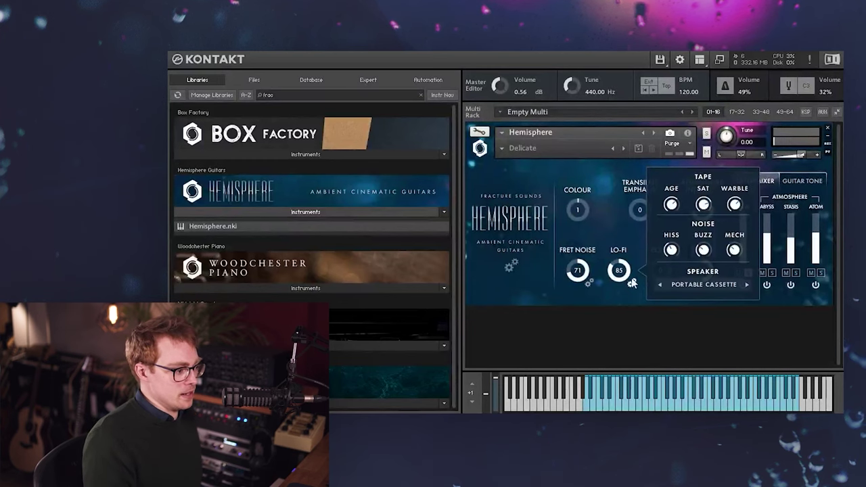
pyautogui.moveTo(626, 325); pyautogui.dragTo(623, 346)
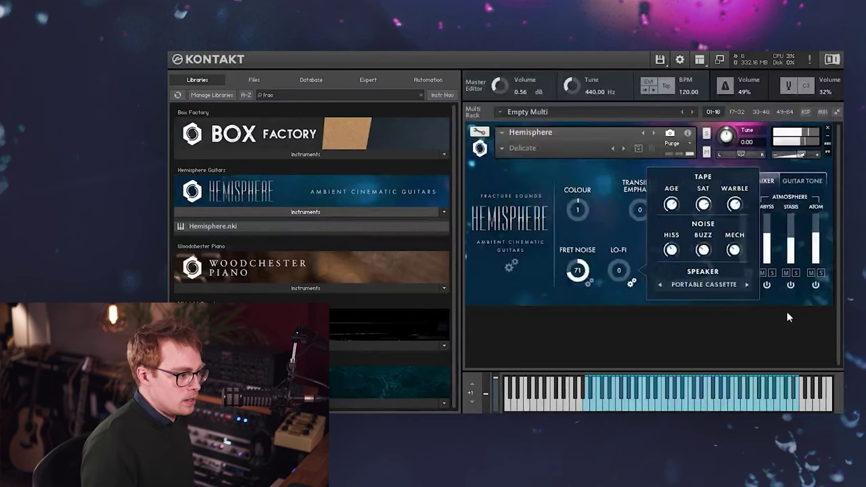
pyautogui.moveTo(619, 271); pyautogui.dragTo(674, 236)
# Raise the Echo amount to 96 and switch the echo type from Tape to Modern
pyautogui.click(670, 283)
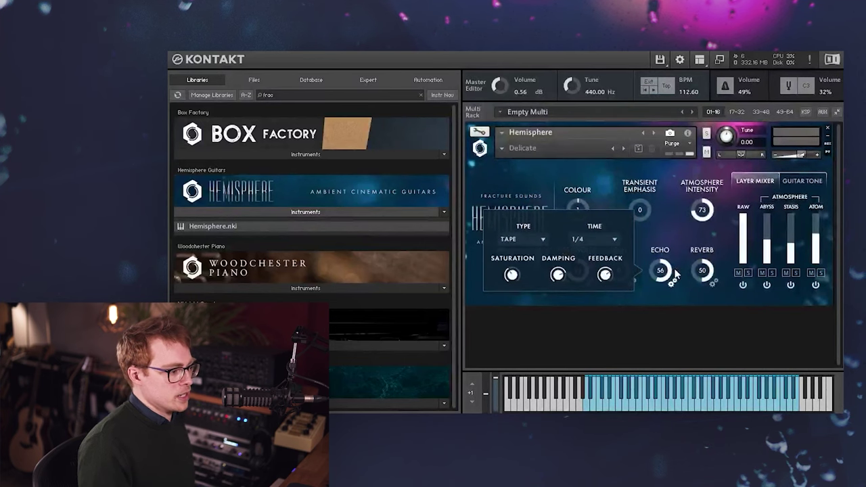
pyautogui.scroll(-3, 657, 272)
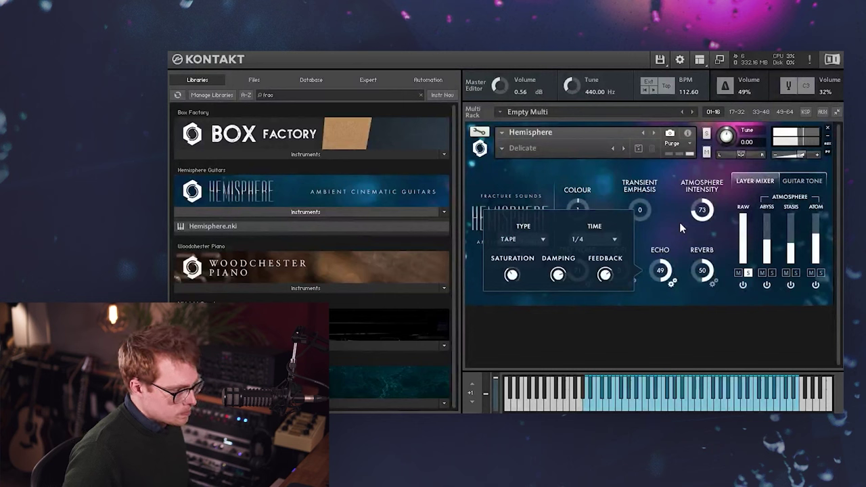
pyautogui.moveTo(670, 280); pyautogui.dragTo(696, 238)
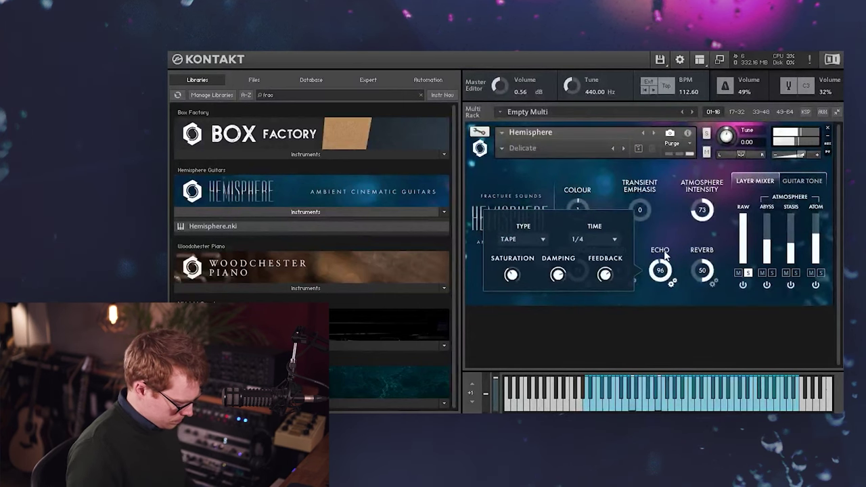
pyautogui.click(525, 241)
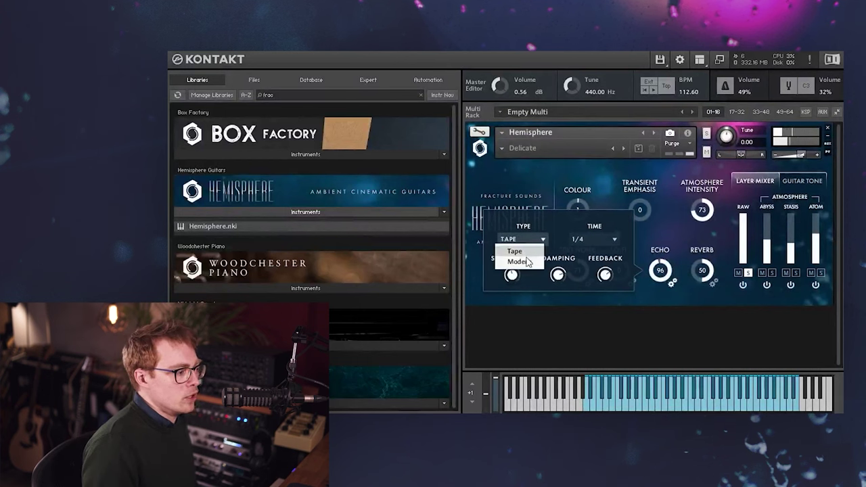
pyautogui.click(518, 261)
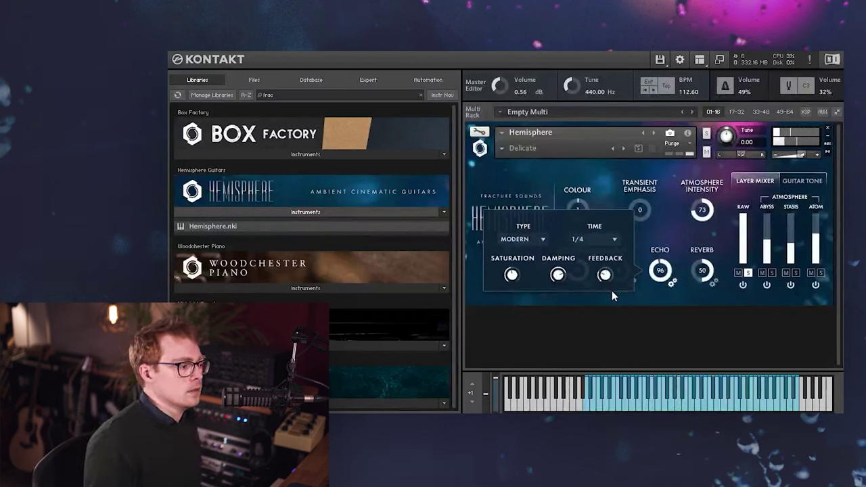
pyautogui.click(600, 243)
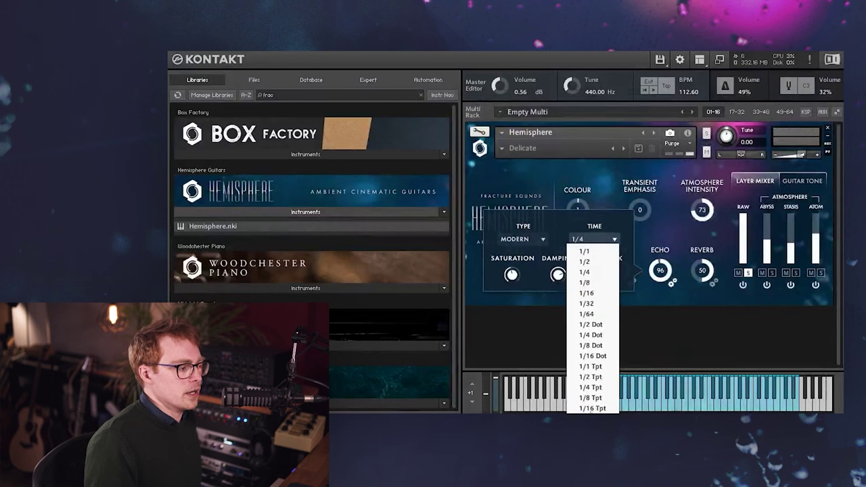
# Keep the reverb type on Room, raise the Reverb amount to 63 and add some modulation
pyautogui.click(575, 227)
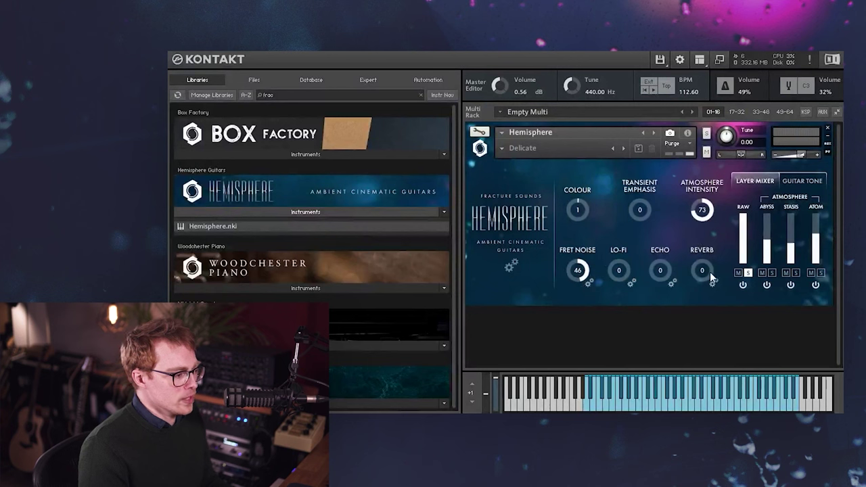
pyautogui.click(711, 283)
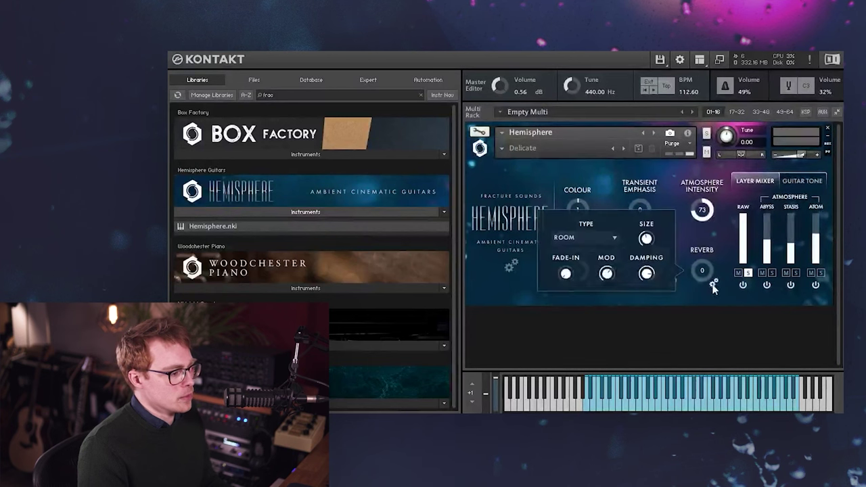
pyautogui.click(591, 237)
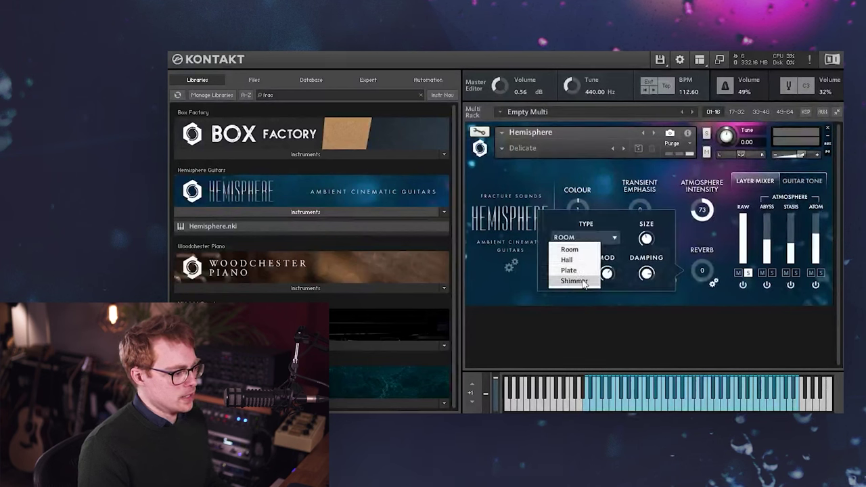
pyautogui.click(613, 236)
pyautogui.moveTo(703, 274); pyautogui.dragTo(708, 225)
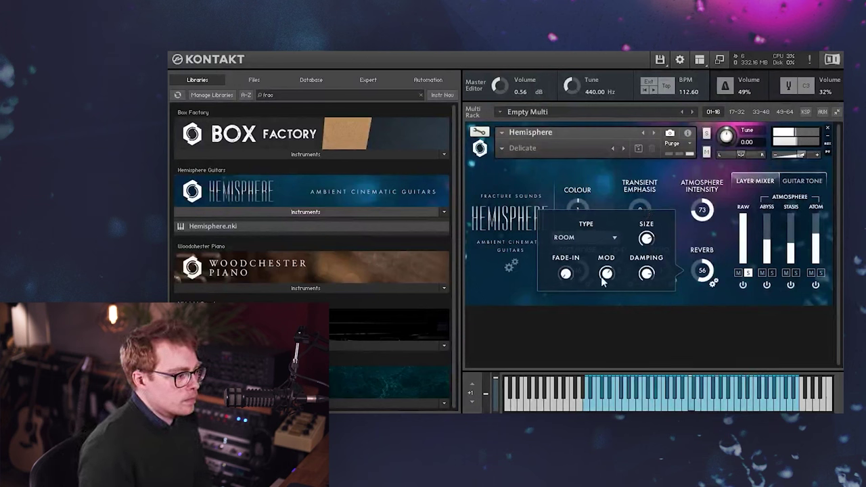
pyautogui.moveTo(600, 280); pyautogui.dragTo(611, 271)
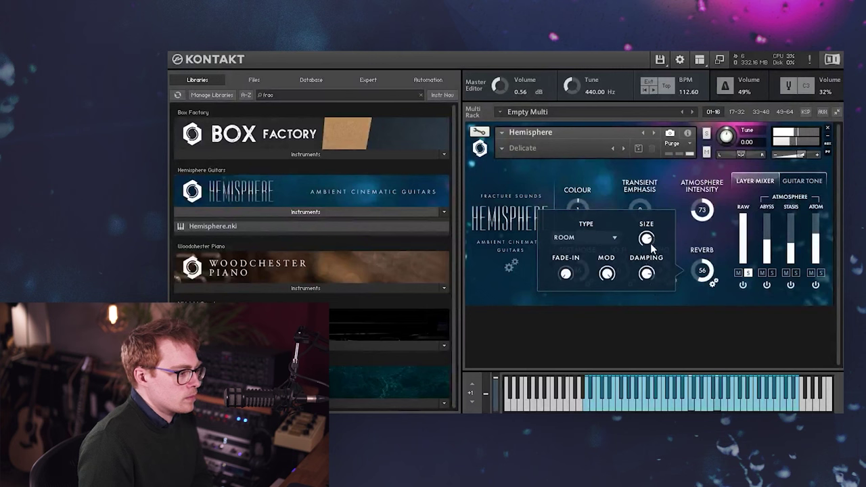
pyautogui.moveTo(697, 277); pyautogui.dragTo(697, 263)
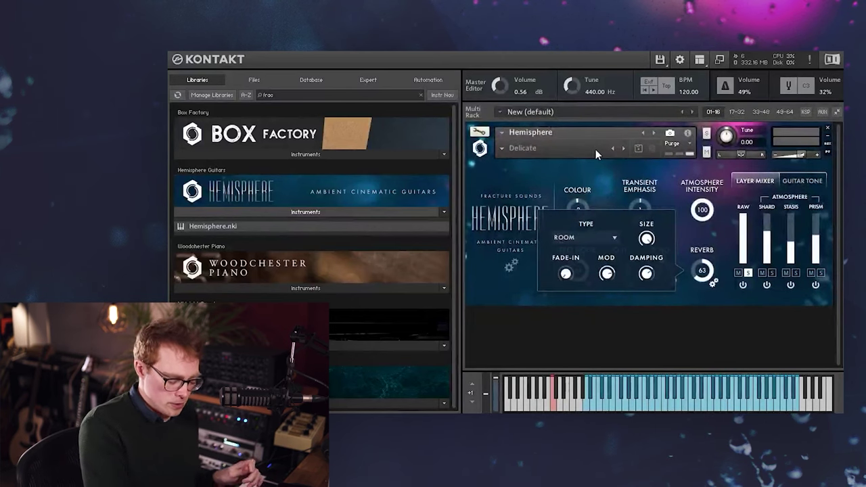
# Push the Reverb amount up to 100 and add a little reverb fade-in
pyautogui.moveTo(703, 270); pyautogui.dragTo(709, 235)
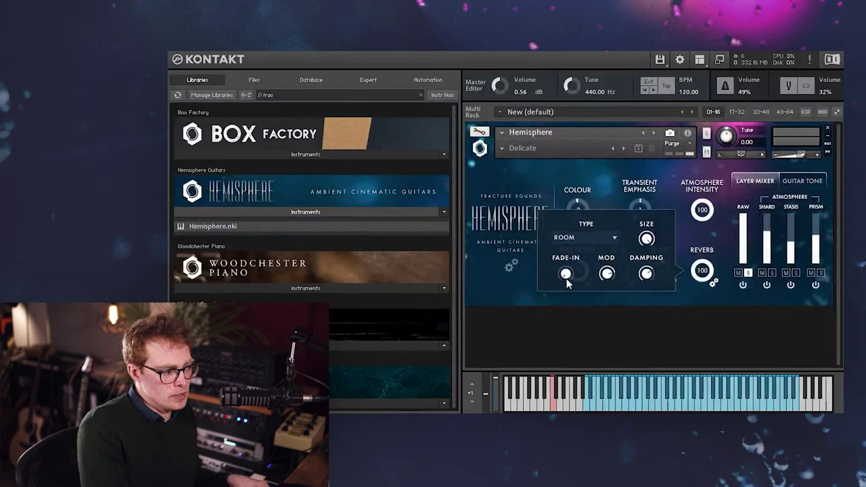
pyautogui.moveTo(567, 279); pyautogui.dragTo(574, 257)
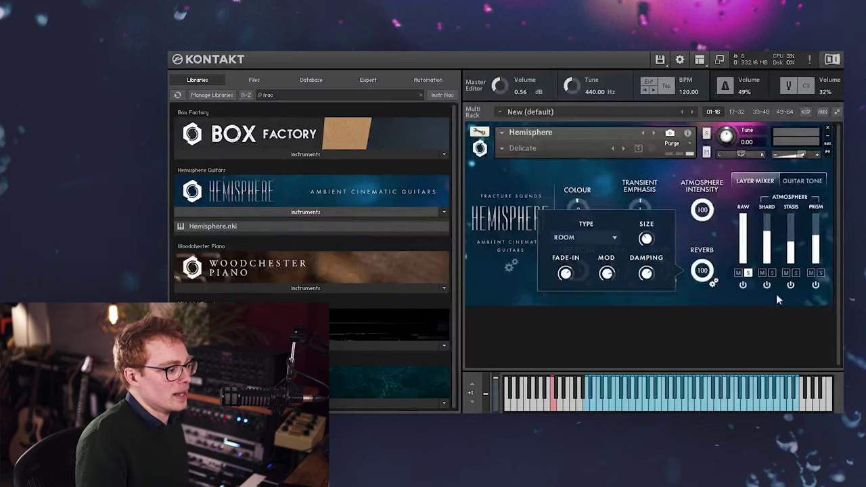
# Try the Hall, Plate and Shimmer reverb types in turn
pyautogui.click(589, 237)
pyautogui.click(582, 259)
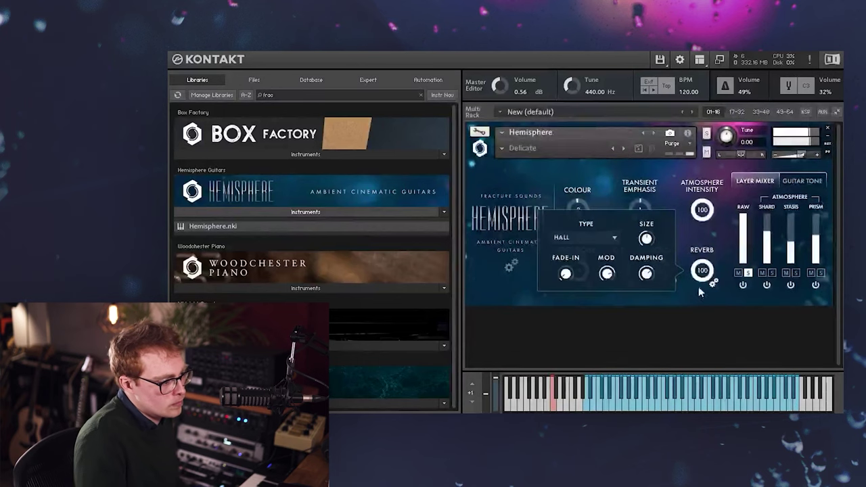
pyautogui.click(594, 237)
pyautogui.click(595, 266)
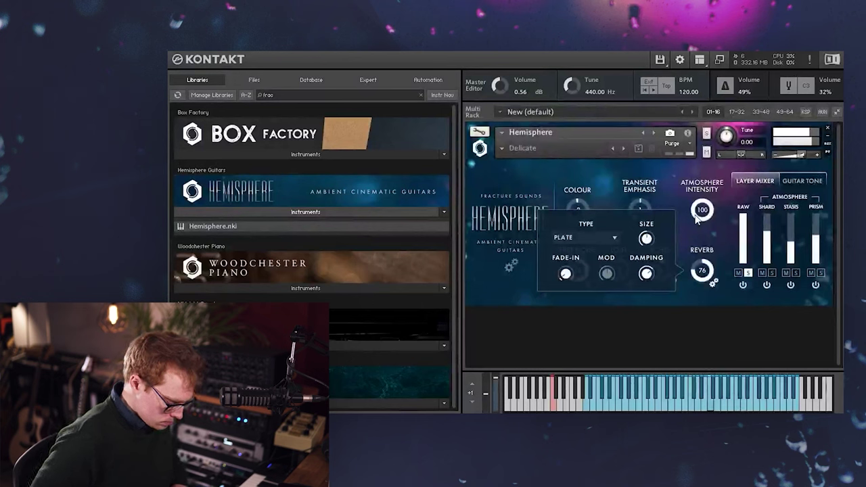
pyautogui.scroll(5, 702, 270)
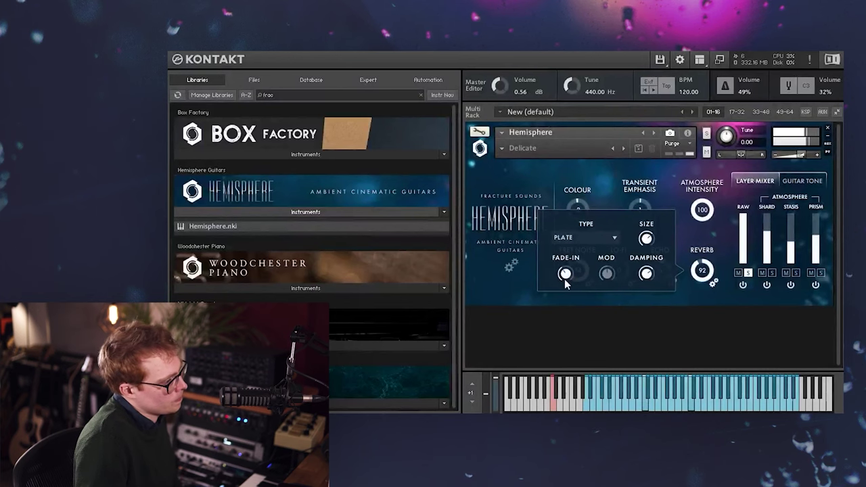
pyautogui.click(590, 238)
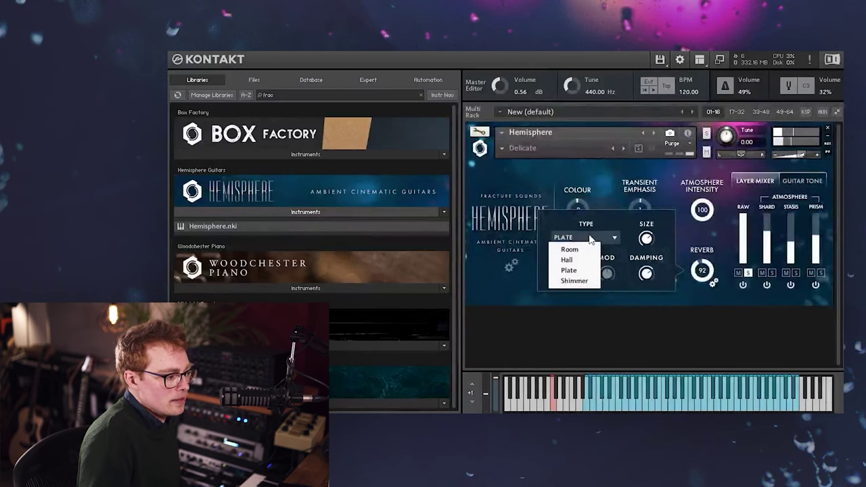
pyautogui.click(581, 280)
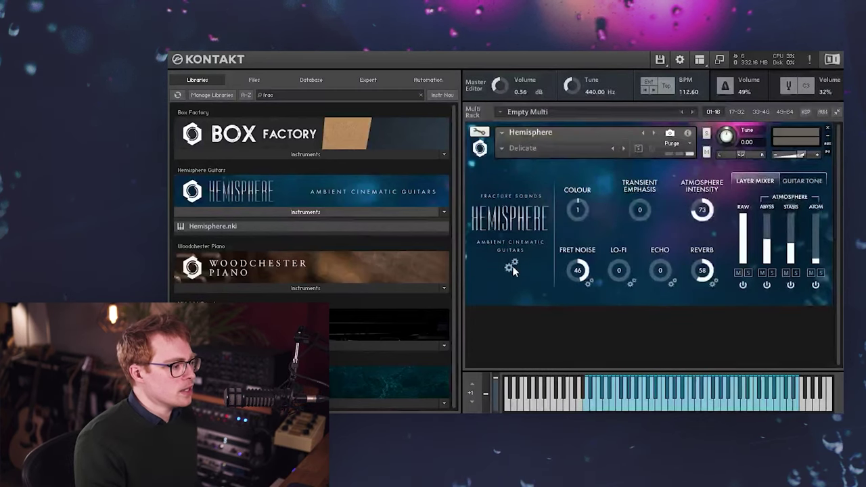
# On the settings page, take Velocity Response down to minimum, then back to about half
pyautogui.click(512, 267)
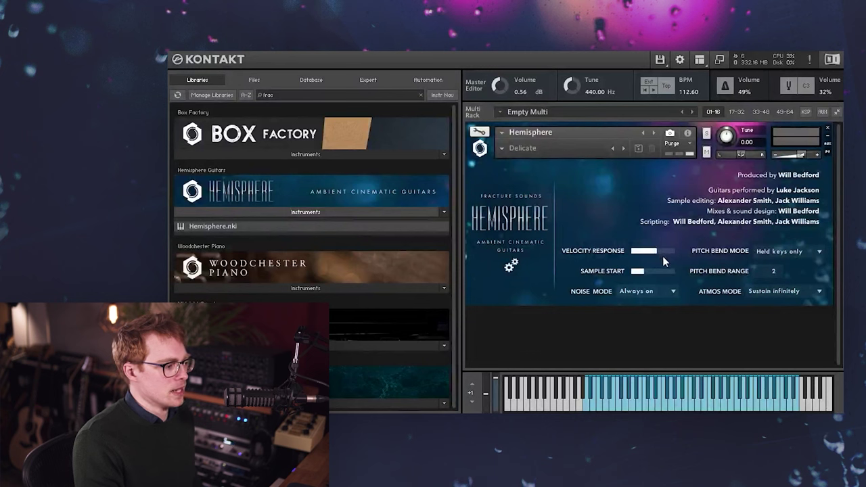
pyautogui.moveTo(673, 266); pyautogui.dragTo(666, 263)
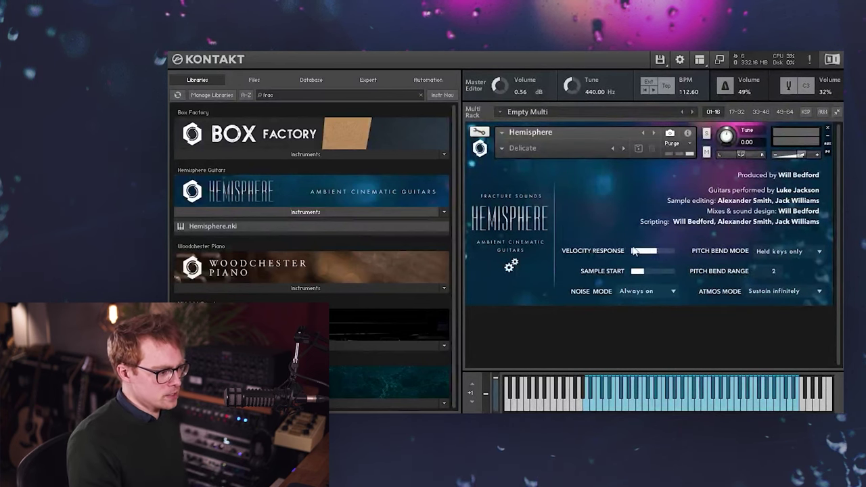
pyautogui.moveTo(660, 252); pyautogui.dragTo(592, 248)
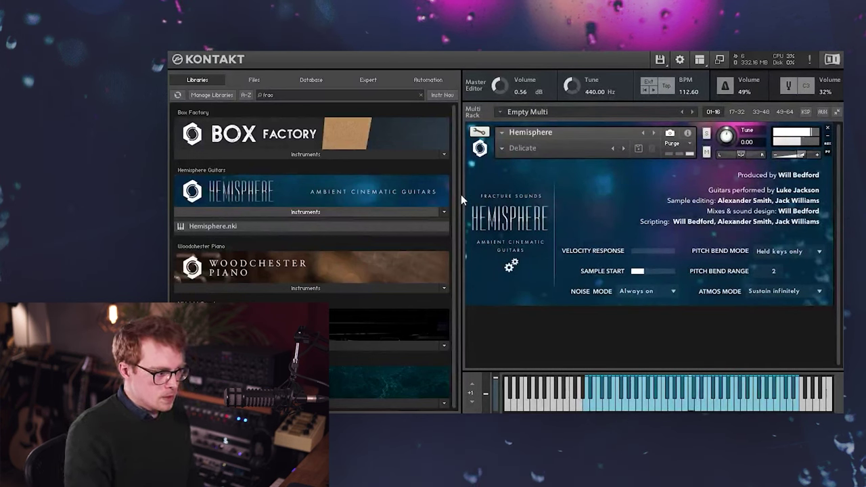
pyautogui.moveTo(654, 255); pyautogui.dragTo(661, 251)
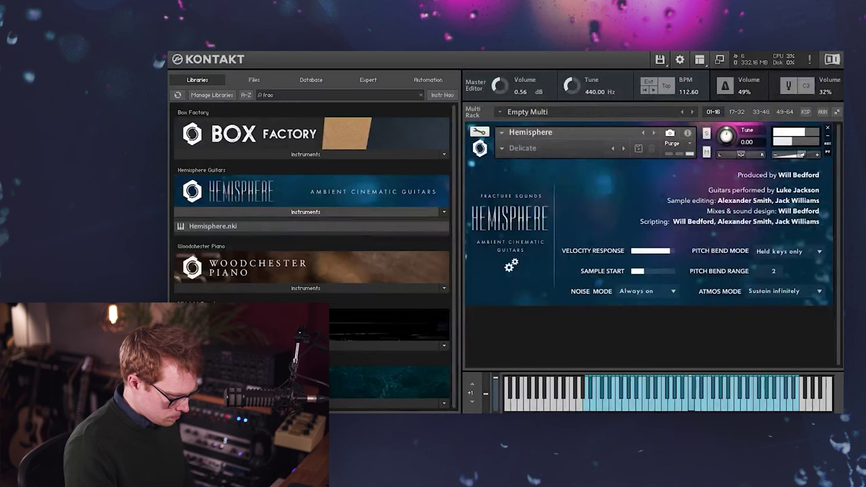
pyautogui.moveTo(669, 251); pyautogui.dragTo(656, 251)
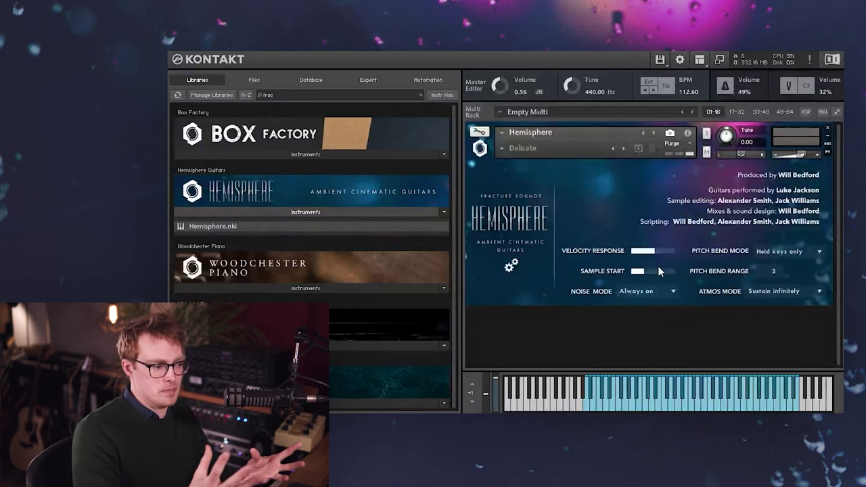
# Bring the Sample Start slider all the way down to zero
pyautogui.moveTo(656, 272); pyautogui.dragTo(820, 295)
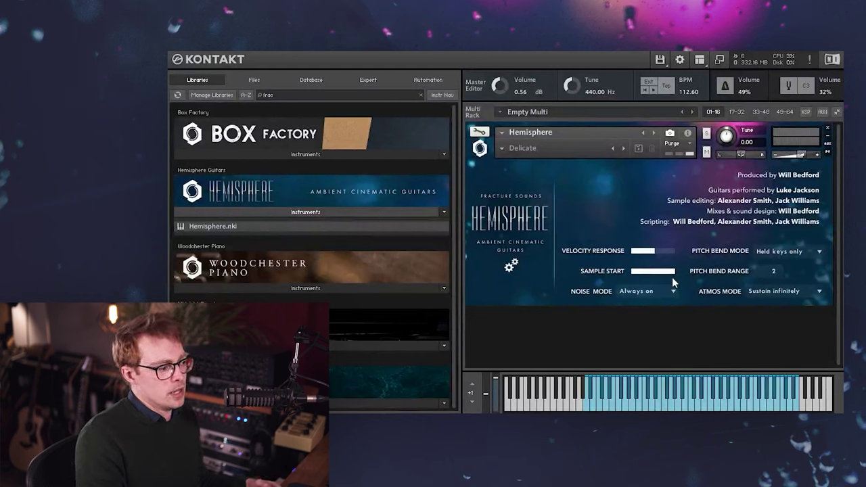
pyautogui.moveTo(674, 271); pyautogui.dragTo(648, 277)
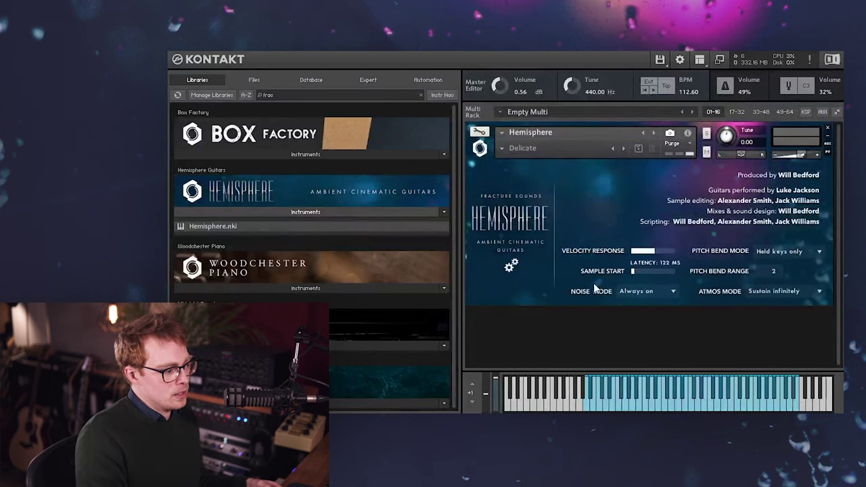
pyautogui.moveTo(594, 289); pyautogui.dragTo(566, 287)
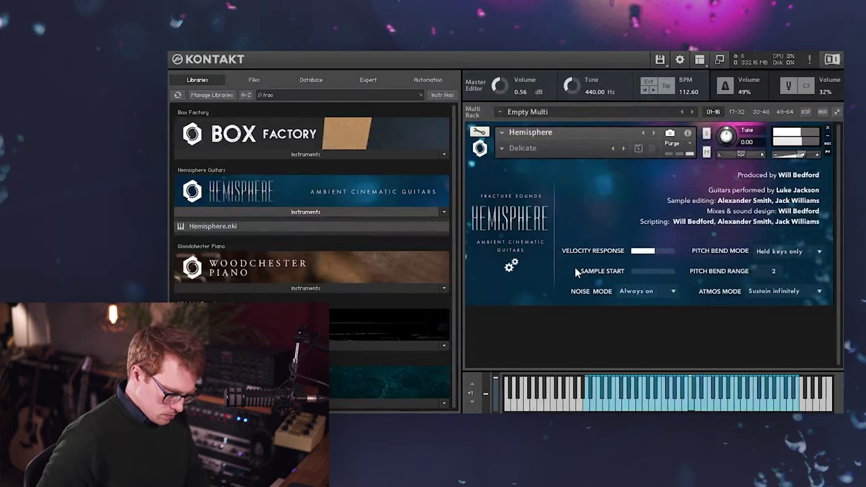
# Change the Guitar Tone type from Delicate to Twang, then go back to the settings page
pyautogui.click(512, 265)
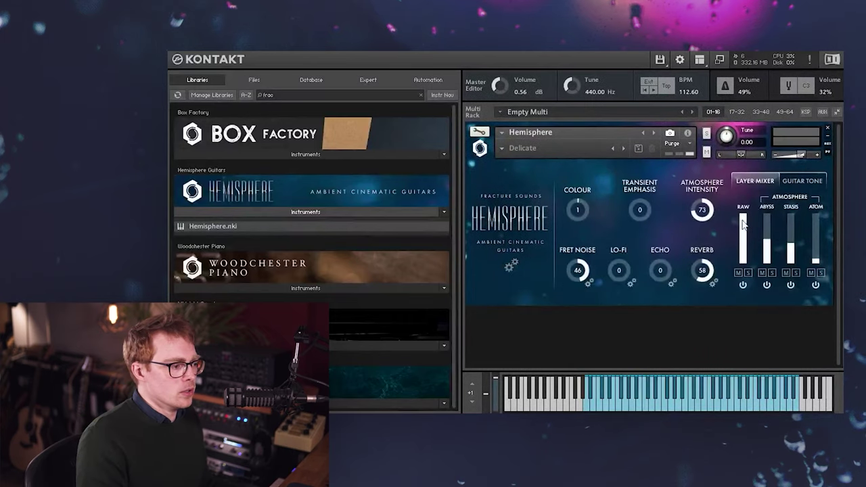
pyautogui.click(806, 184)
pyautogui.click(782, 210)
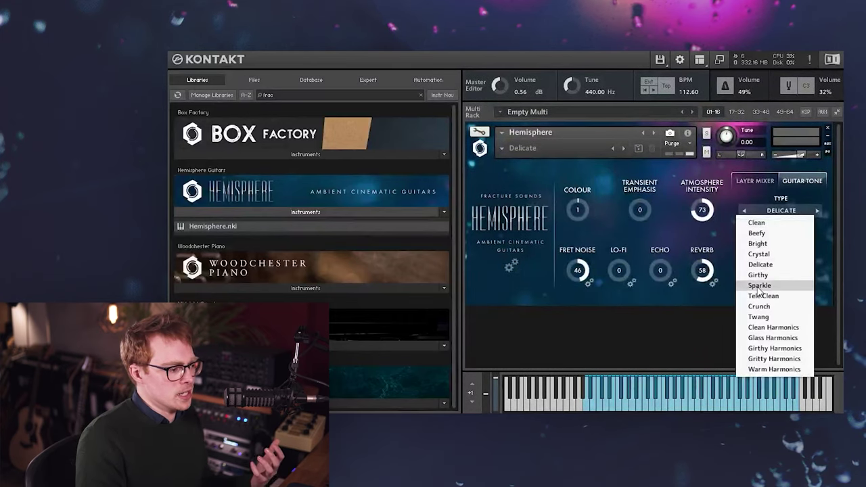
pyautogui.click(782, 316)
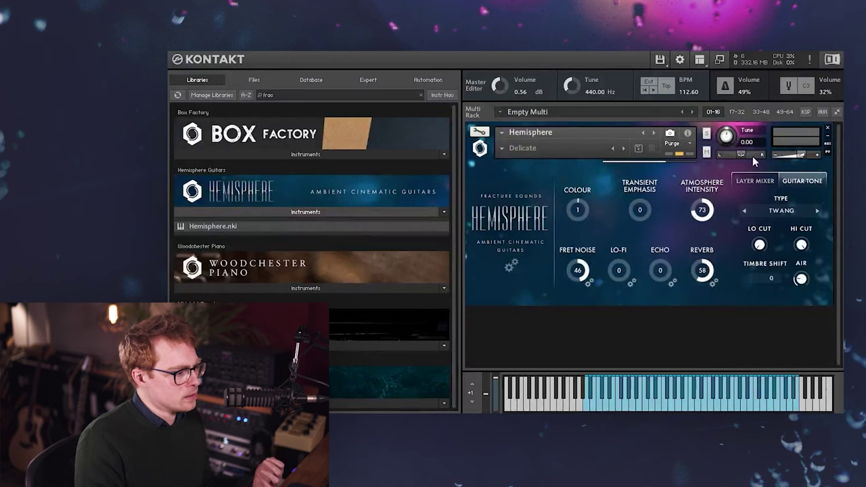
pyautogui.click(755, 181)
pyautogui.click(511, 266)
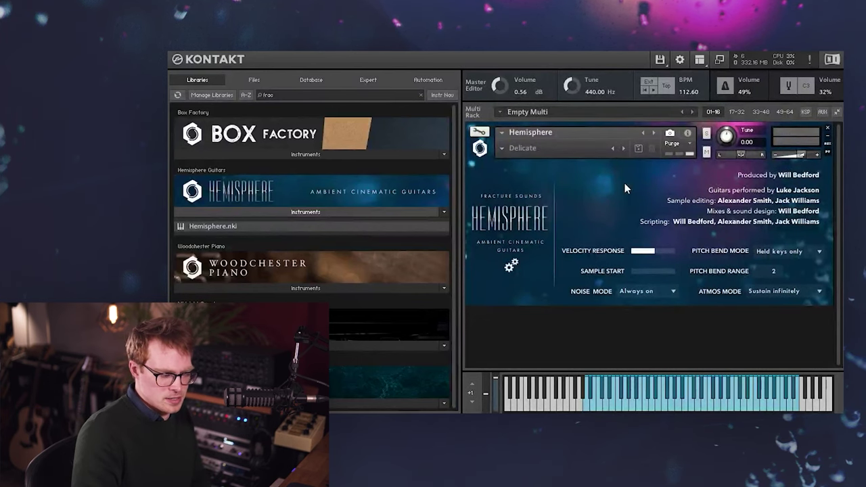
# Set Sample Start to about 40% (roughly 79 ms latency), leaving Pitch Bend Mode on Held keys only
pyautogui.moveTo(648, 269); pyautogui.dragTo(674, 271)
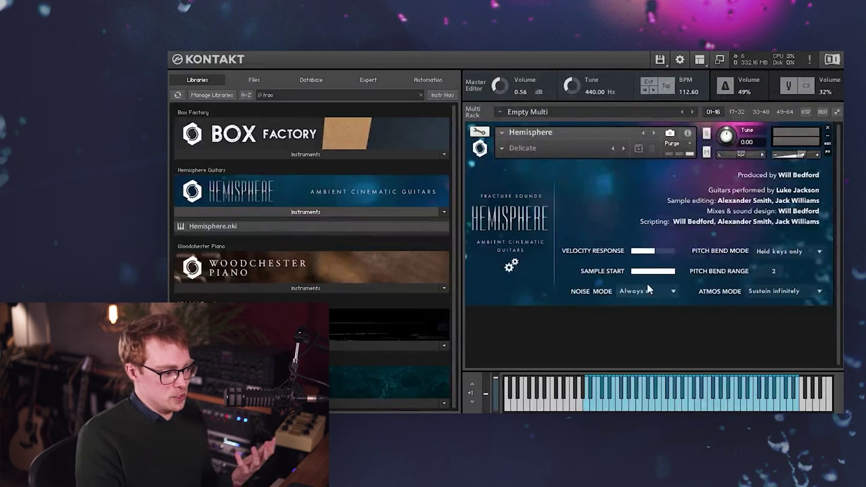
pyautogui.click(674, 271)
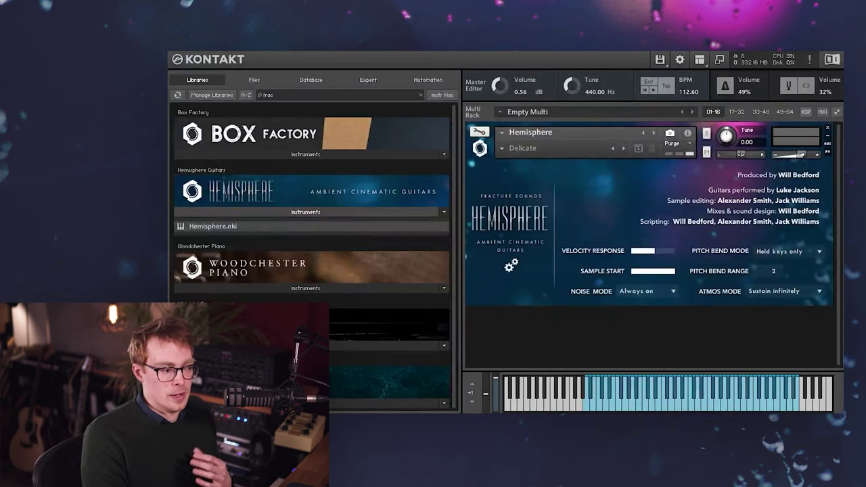
pyautogui.moveTo(668, 272); pyautogui.dragTo(531, 266)
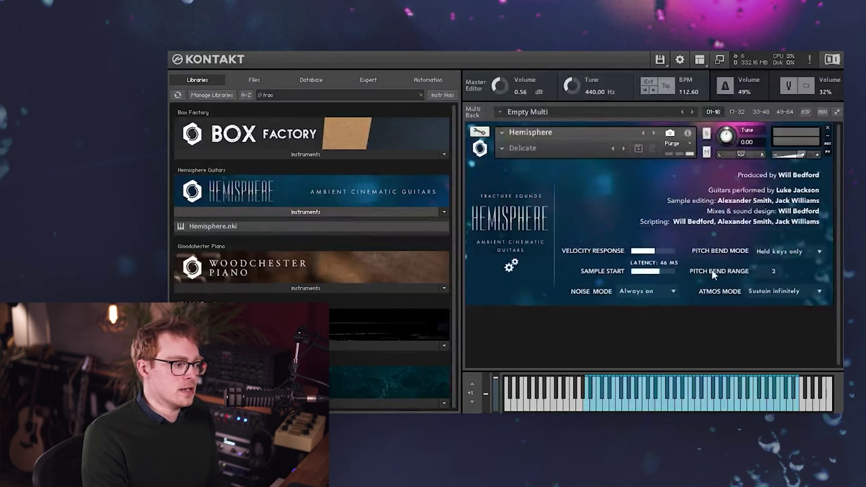
pyautogui.moveTo(712, 270); pyautogui.dragTo(623, 277)
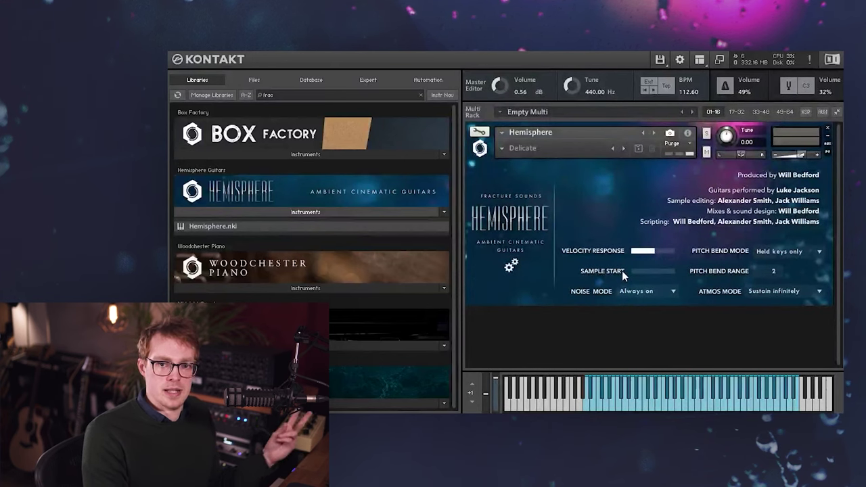
pyautogui.moveTo(633, 268); pyautogui.dragTo(641, 293)
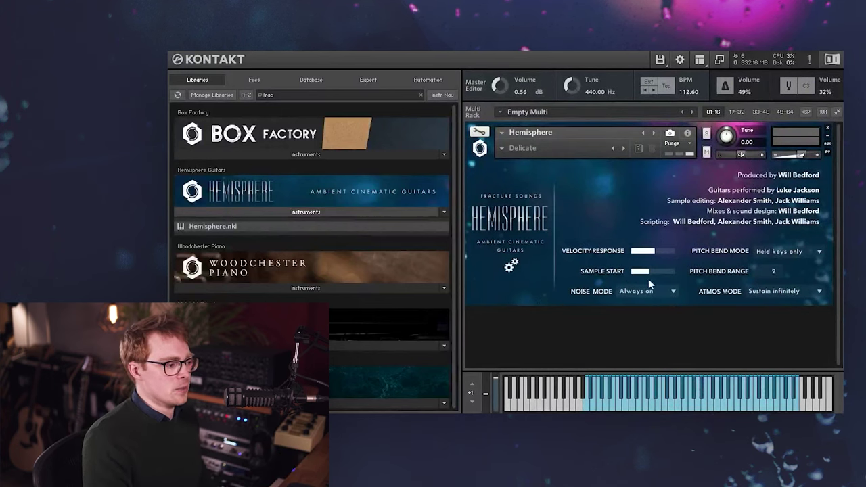
pyautogui.click(767, 251)
pyautogui.click(787, 242)
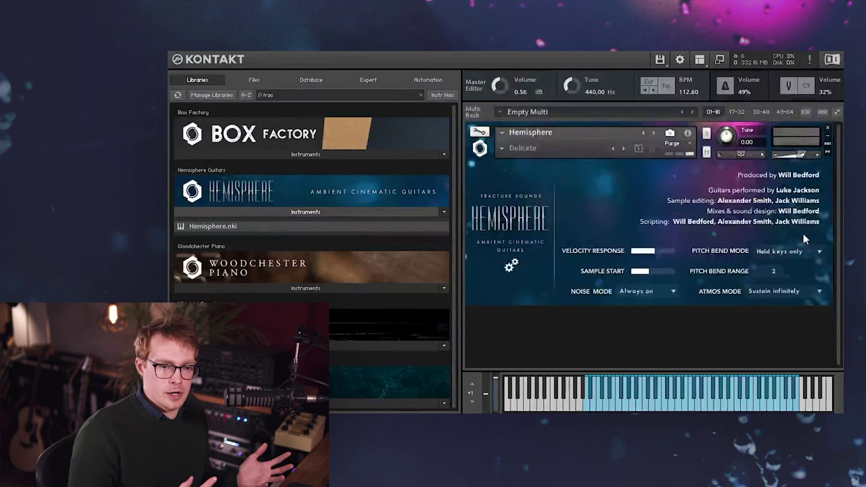
# In the Layer Mixer, raise the Helix layer to full and lower the Raw layer slightly
pyautogui.click(511, 266)
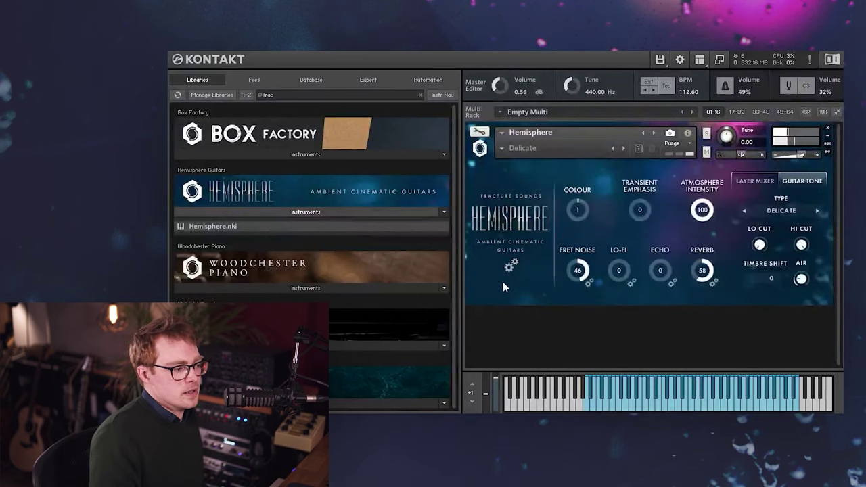
pyautogui.click(755, 181)
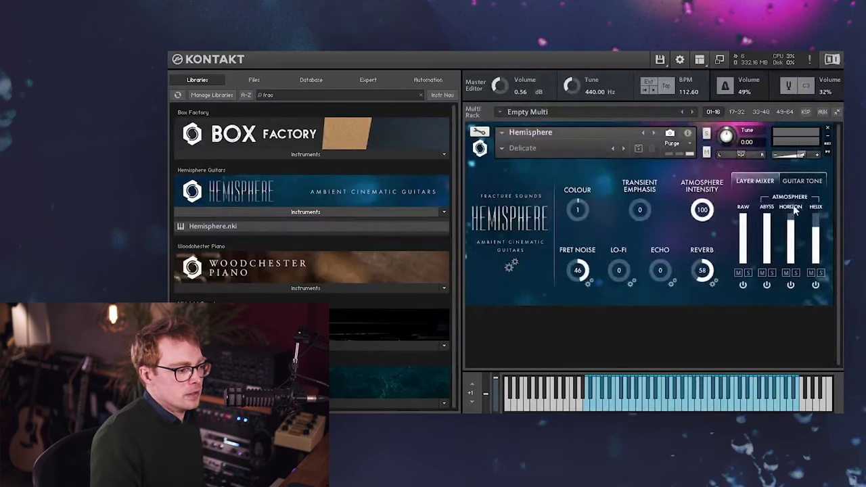
pyautogui.moveTo(824, 218); pyautogui.dragTo(820, 211)
pyautogui.moveTo(747, 257); pyautogui.dragTo(747, 278)
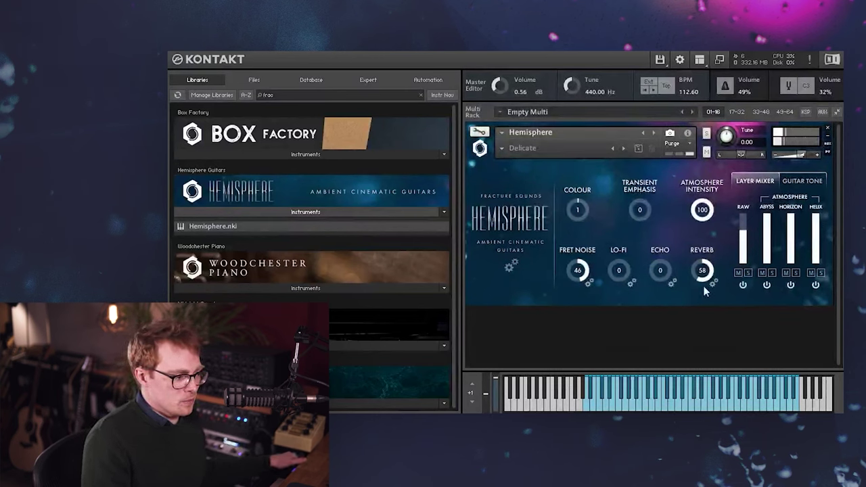
# Try Pitch Bend Mode Standard, then set it back to Held keys only
pyautogui.click(513, 267)
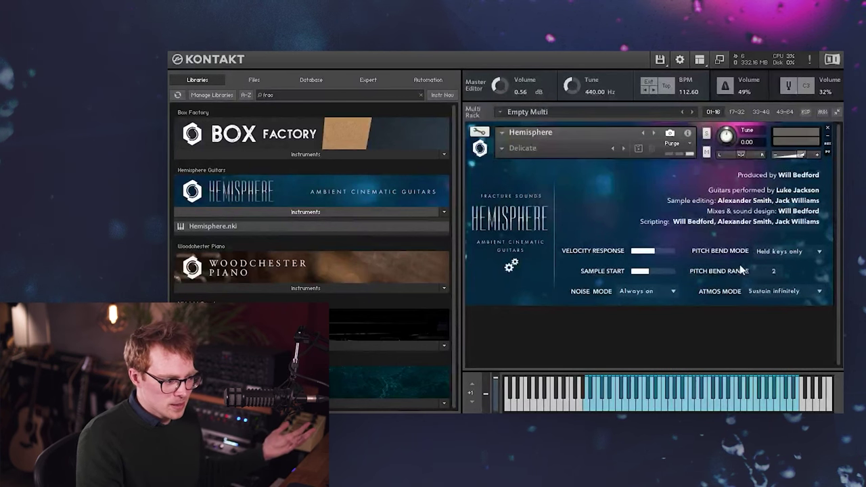
pyautogui.click(785, 247)
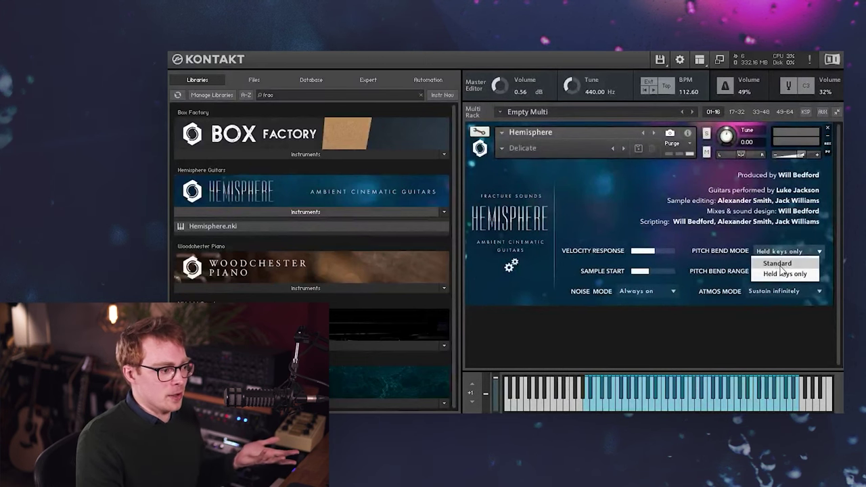
pyautogui.click(780, 265)
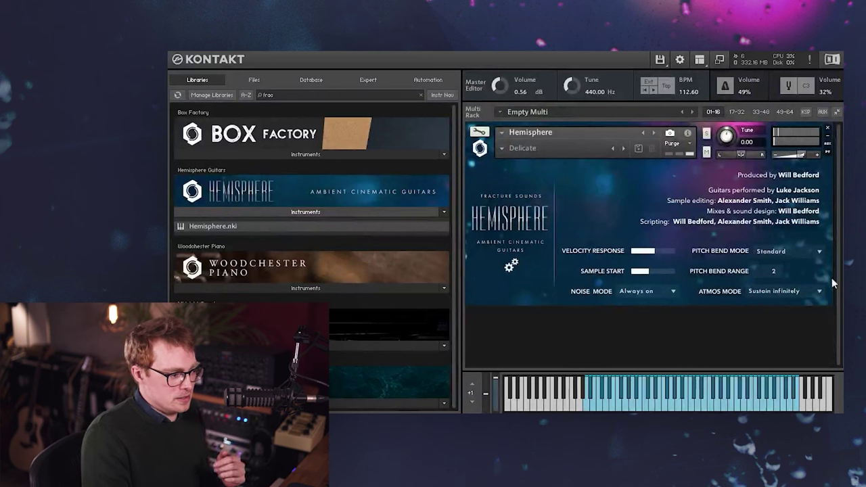
pyautogui.click(793, 251)
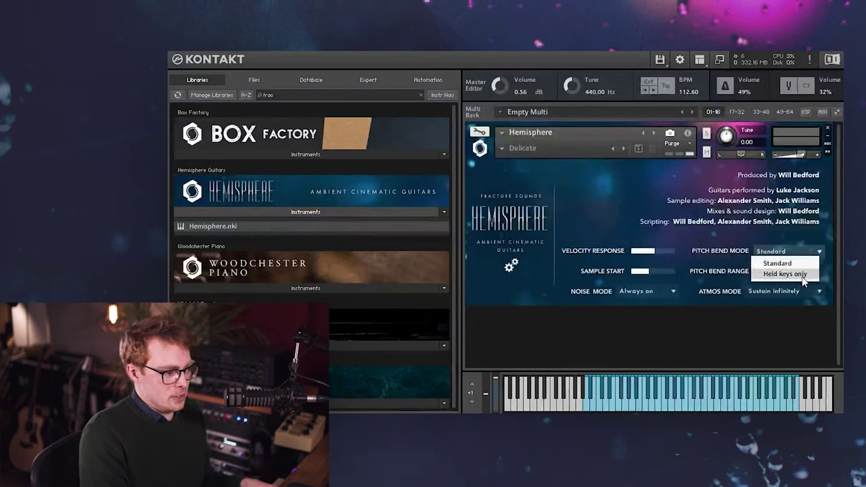
pyautogui.click(802, 276)
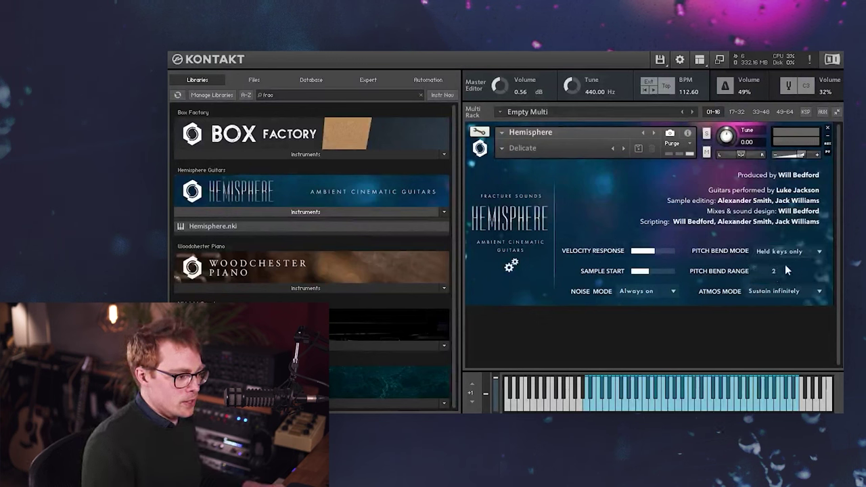
# Raise Pitch Bend Range to 12, then set it back to 2
pyautogui.scroll(-1, 776, 273)
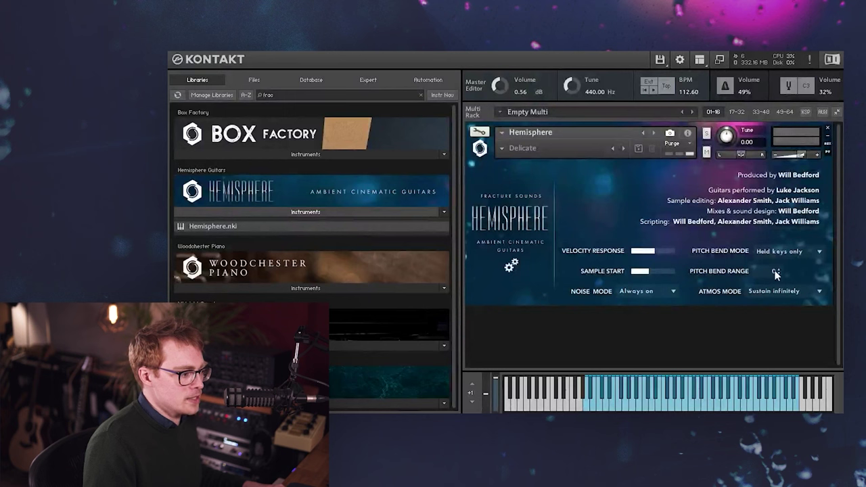
pyautogui.scroll(1, 778, 269)
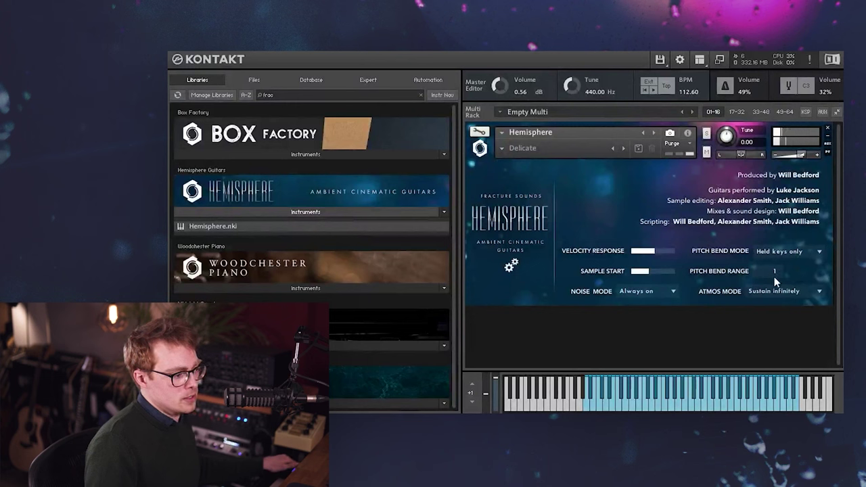
pyautogui.moveTo(774, 275); pyautogui.dragTo(774, 250)
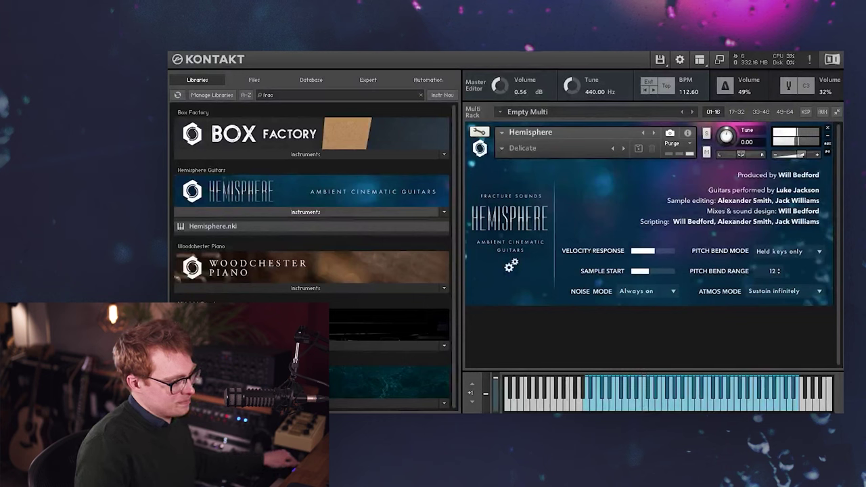
pyautogui.moveTo(774, 271); pyautogui.dragTo(792, 270)
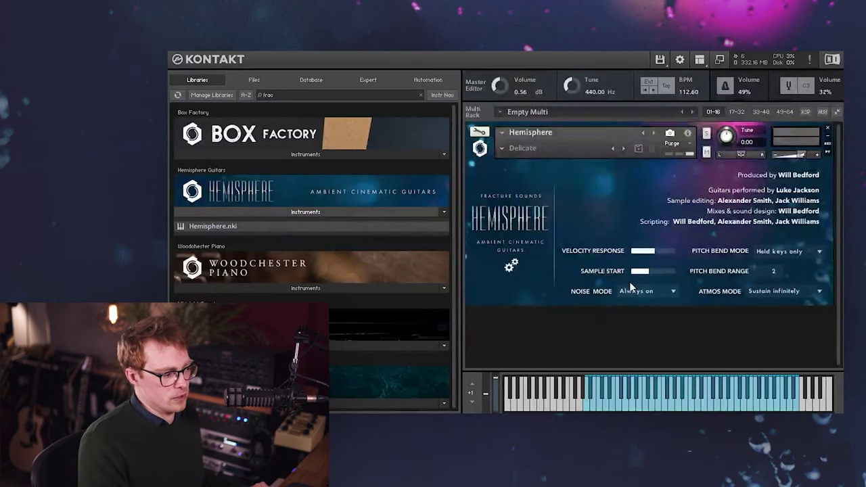
pyautogui.click(512, 266)
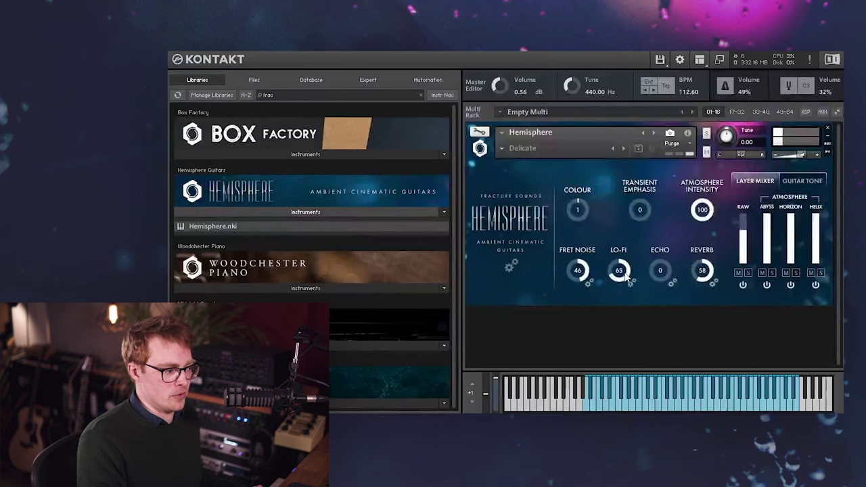
# Cycle Noise Mode through Host transport and Auto, ending on Always on
pyautogui.click(512, 266)
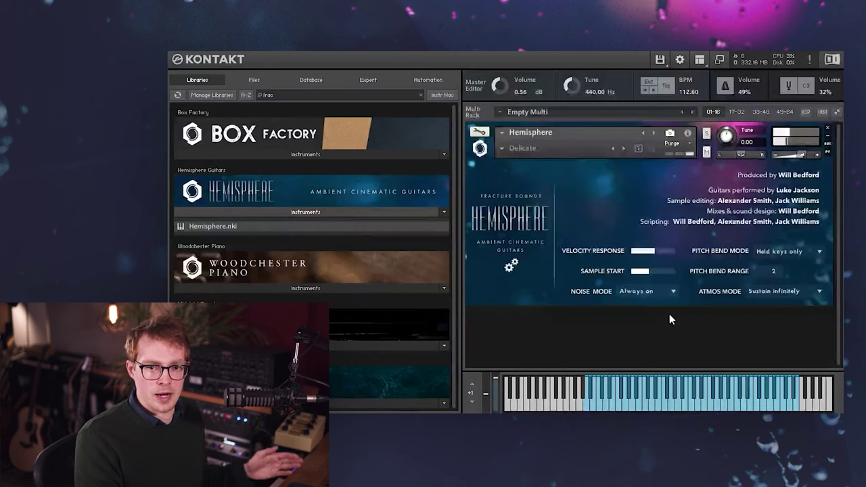
pyautogui.click(654, 298)
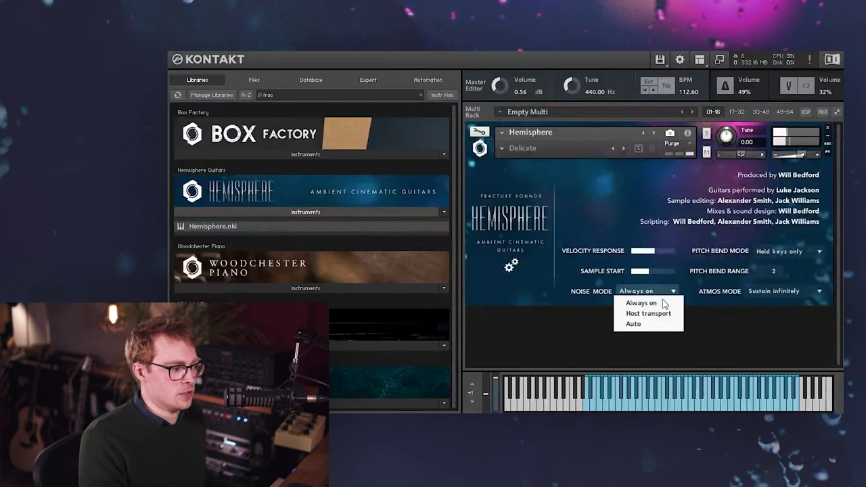
pyautogui.click(657, 312)
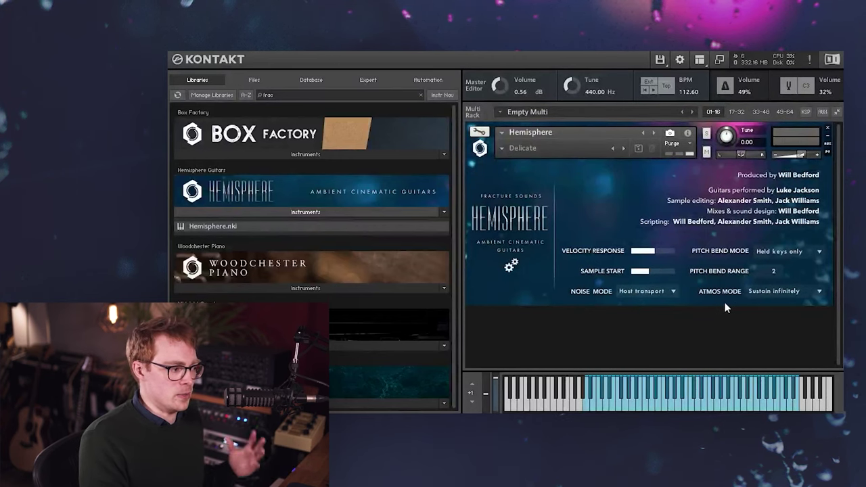
pyautogui.click(654, 293)
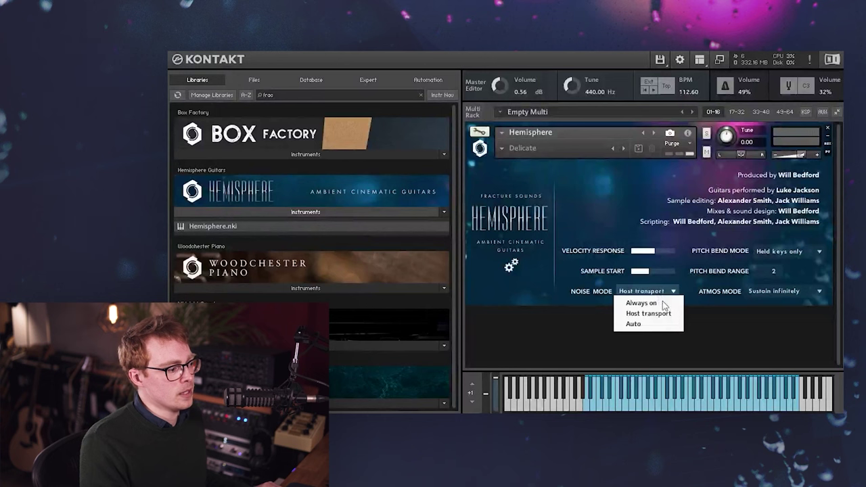
pyautogui.click(637, 326)
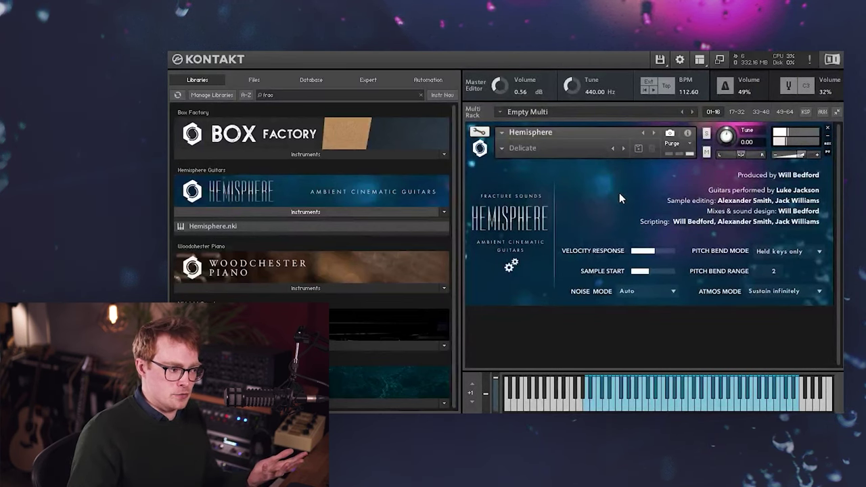
pyautogui.click(646, 291)
pyautogui.click(650, 312)
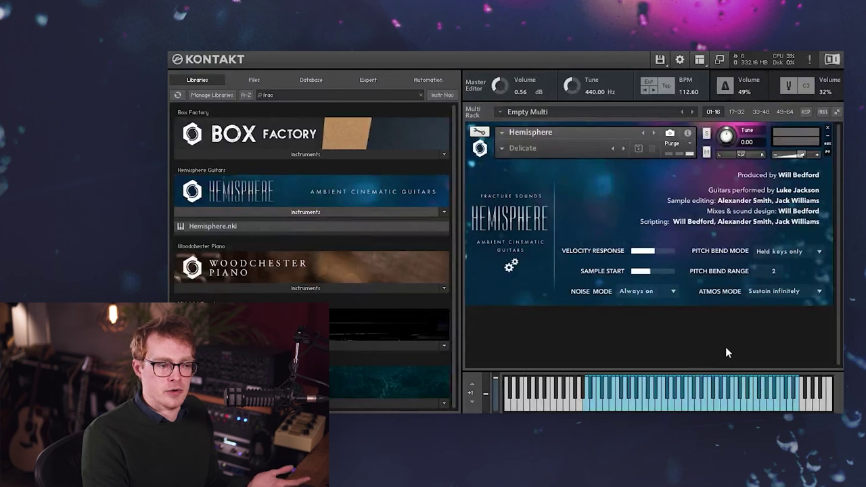
# Switch Atmos Mode to Decay naturally, then back to Sustain infinitely, and return to the main page
pyautogui.click(775, 291)
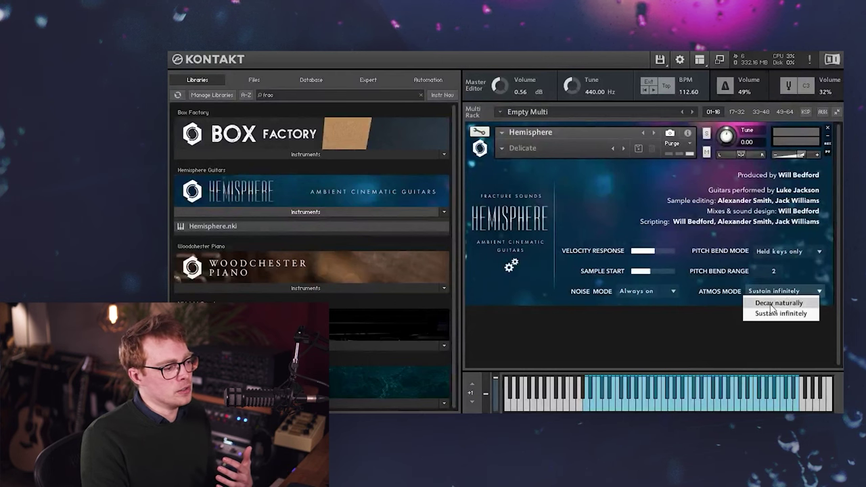
pyautogui.click(772, 304)
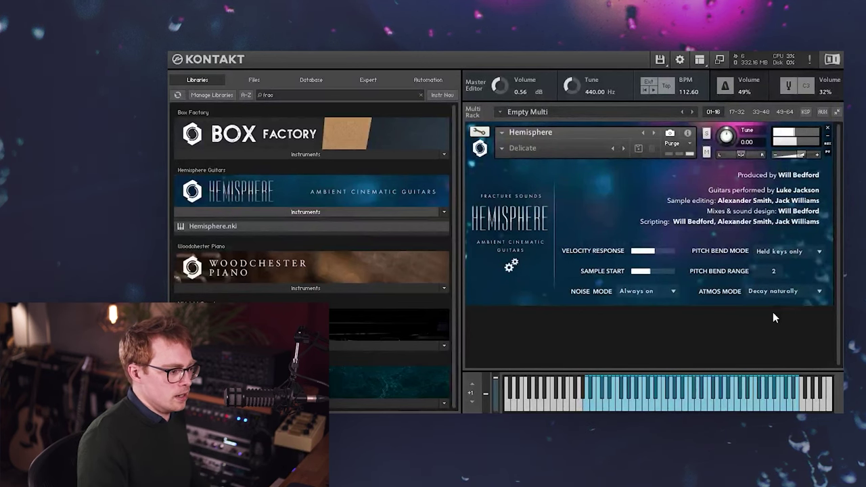
pyautogui.click(808, 295)
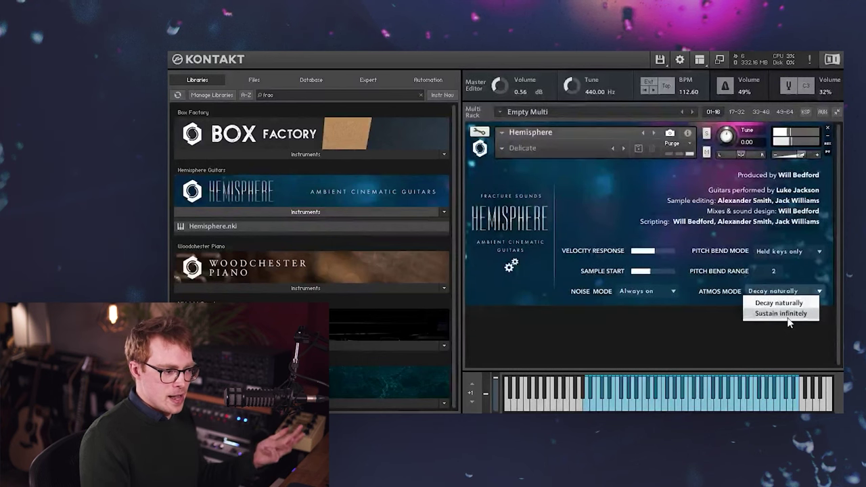
pyautogui.click(788, 314)
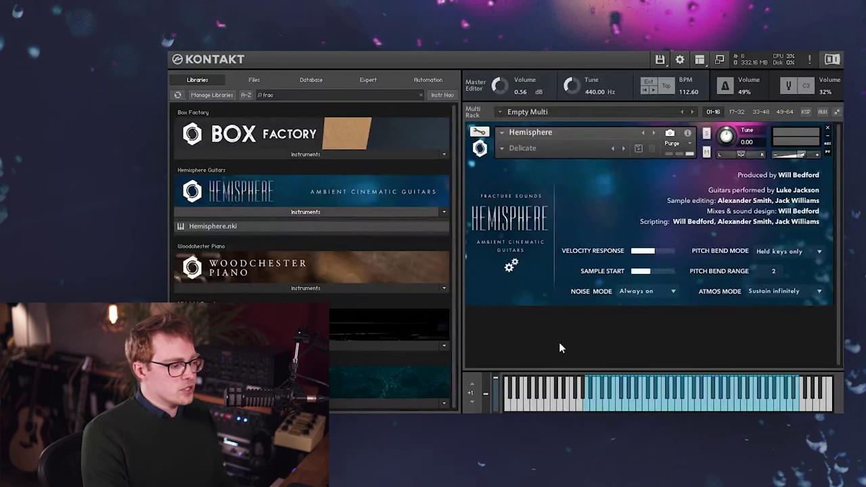
pyautogui.click(511, 266)
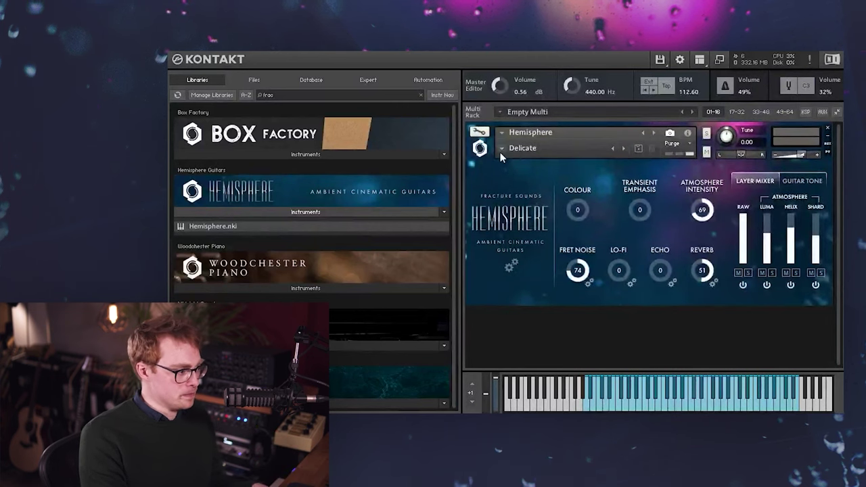
# Audition the Basic snapshots Crystal and then Delicate on Hemisphere
pyautogui.click(503, 149)
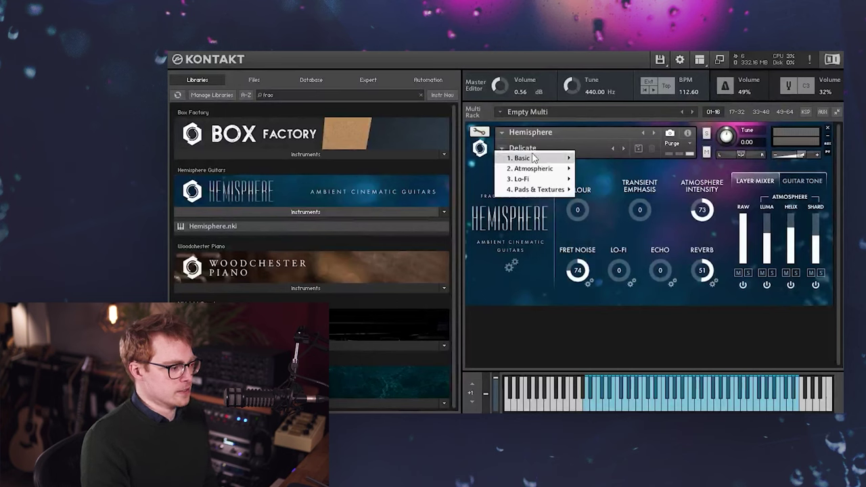
pyautogui.moveTo(527, 158)
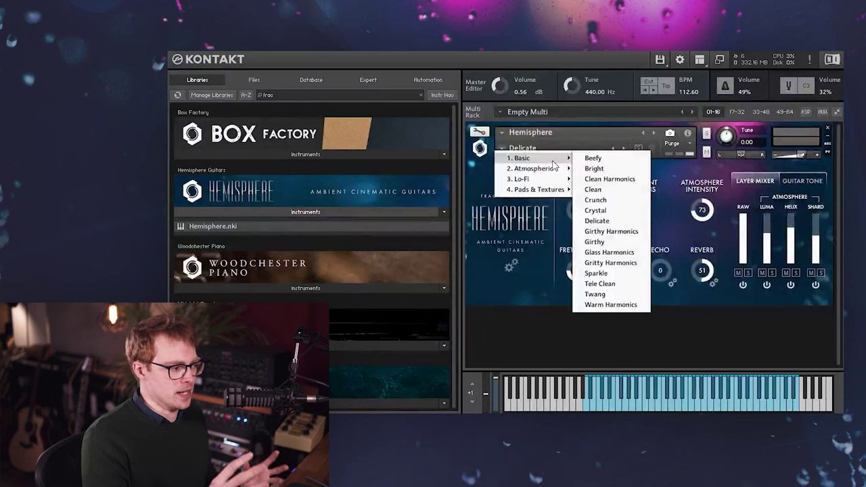
pyautogui.click(602, 211)
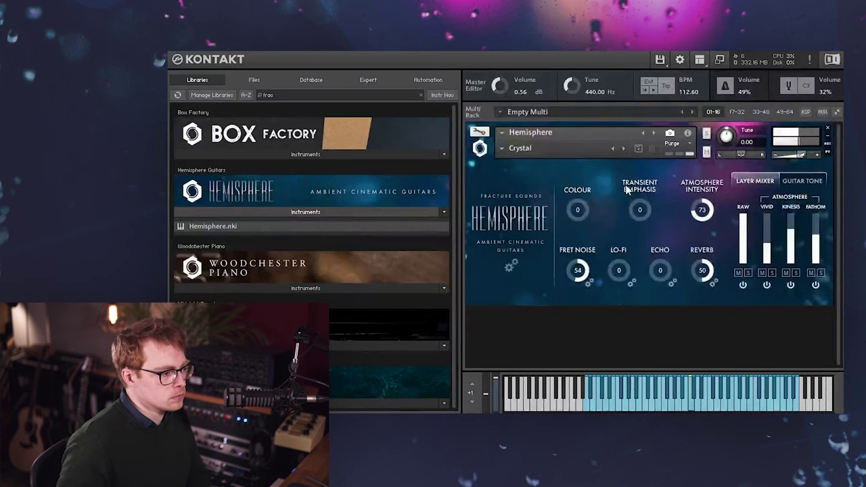
pyautogui.click(511, 149)
pyautogui.moveTo(538, 159)
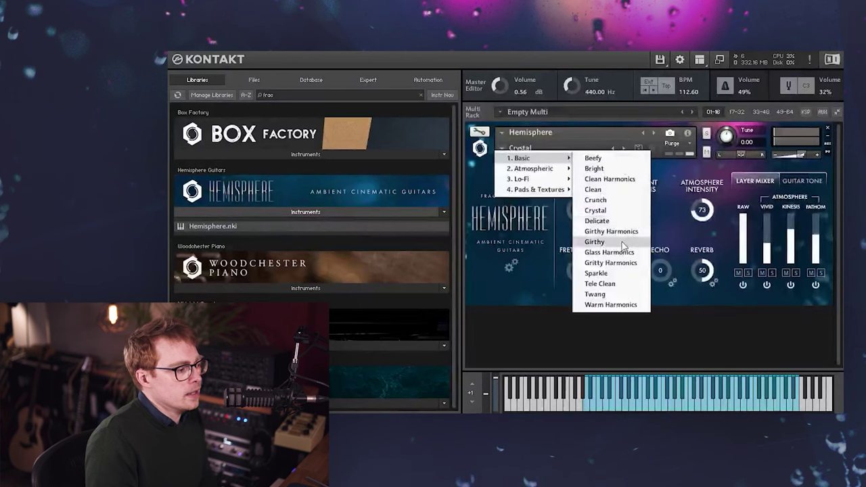
pyautogui.click(601, 221)
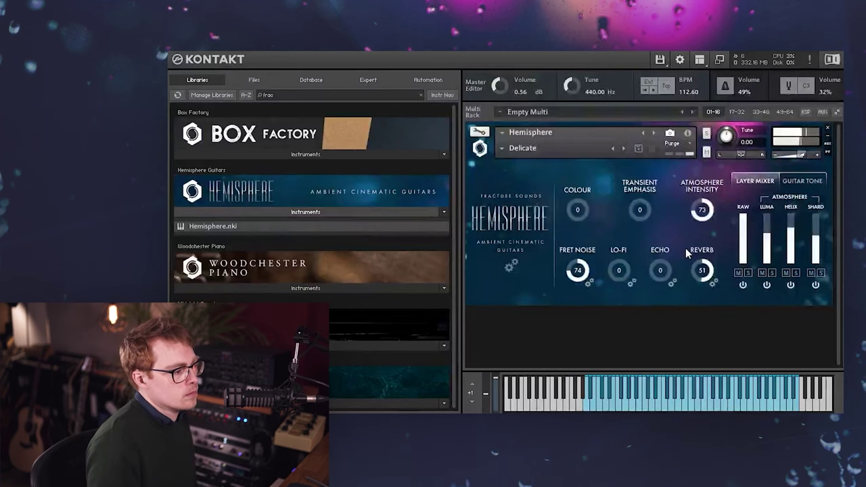
# Load the Basic snapshot Sparkle (Fret Noise 54, Reverb 50)
pyautogui.click(503, 148)
pyautogui.moveTo(517, 160)
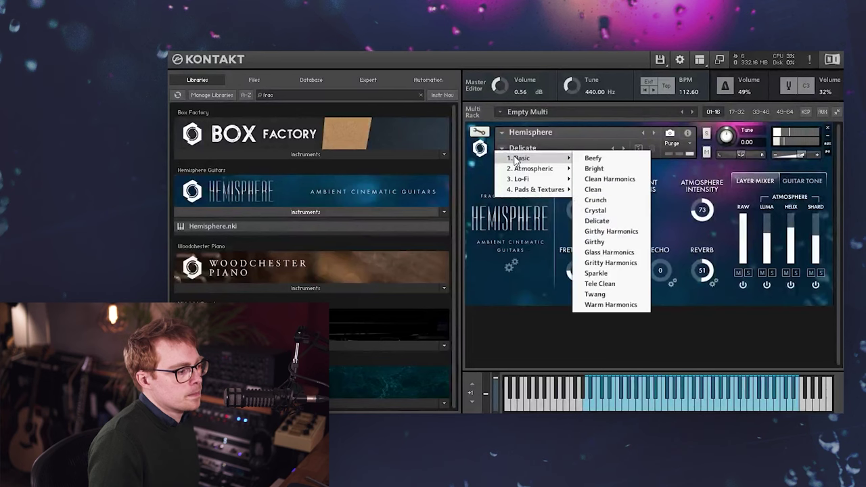
pyautogui.click(629, 272)
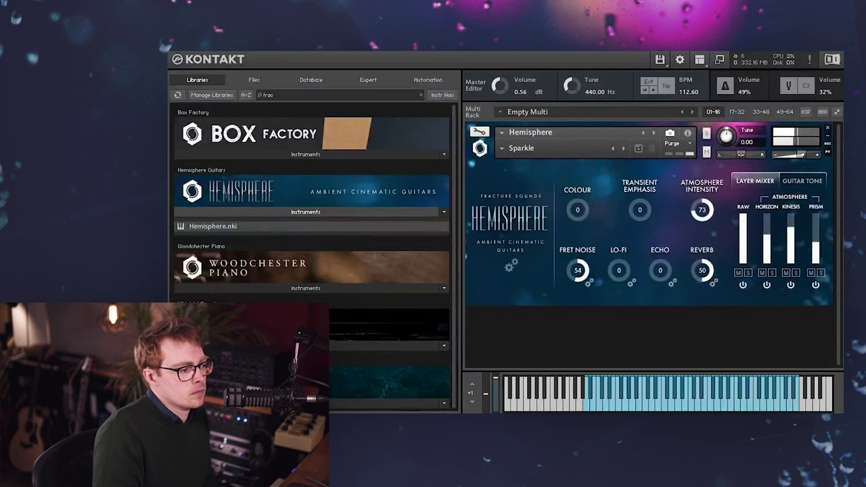
# Load the Atmospheric snapshot A Safe Place, then step forward to Alone
pyautogui.click(519, 148)
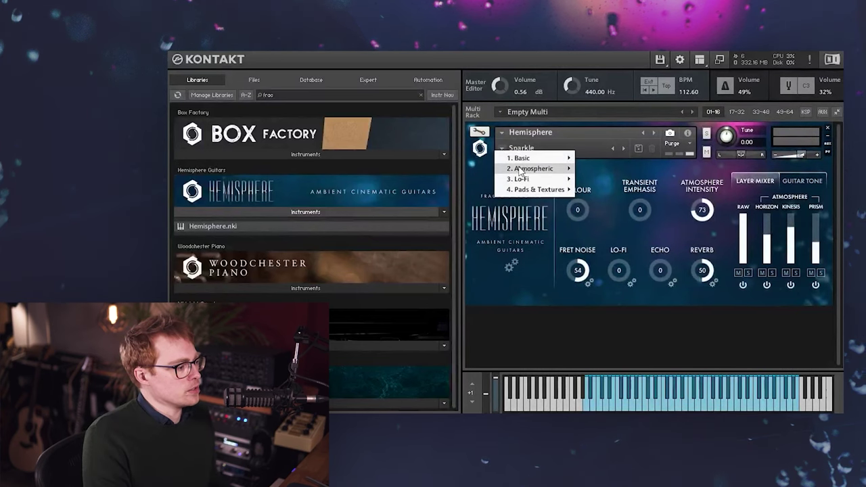
pyautogui.moveTo(519, 171)
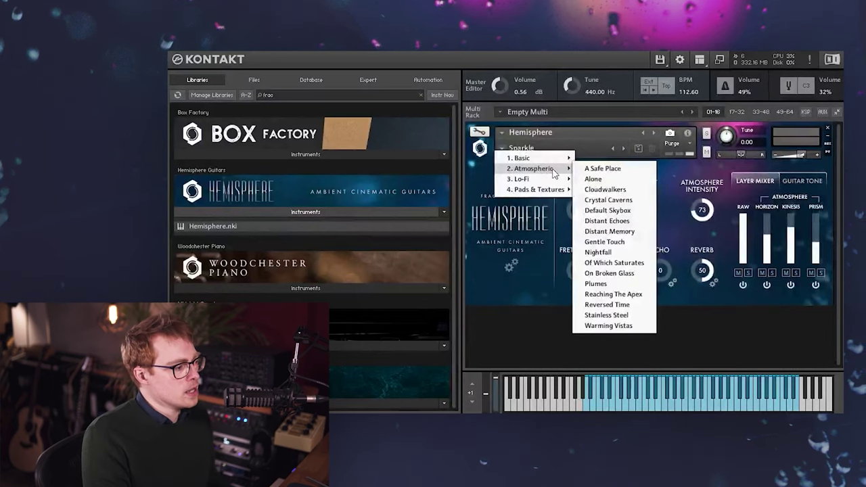
pyautogui.click(594, 169)
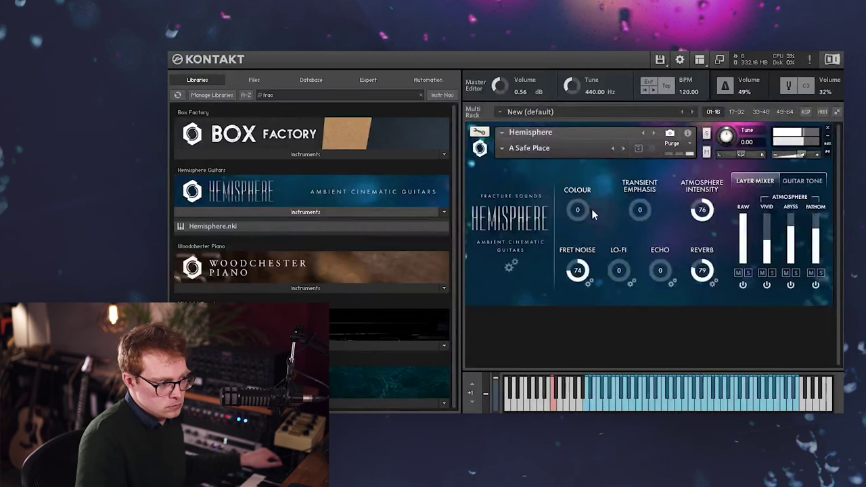
pyautogui.click(623, 148)
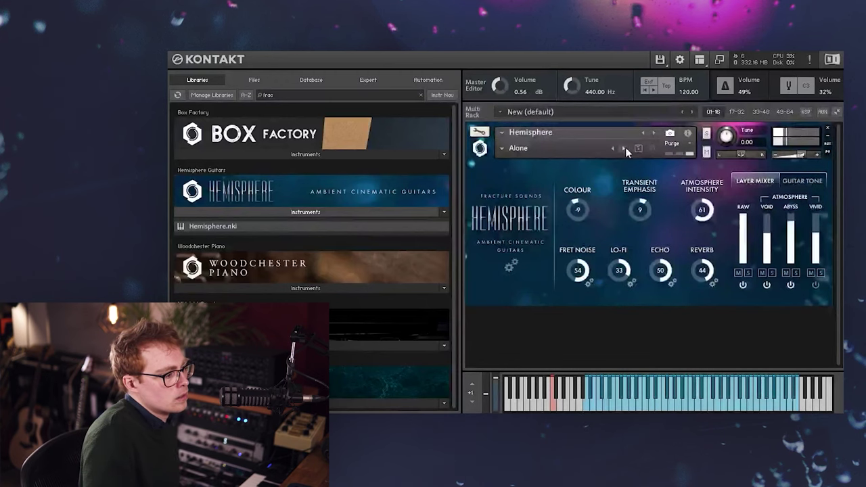
# Load the Atmospheric snapshot Cloudwalkers (Transient Emphasis 36, Reverb 85)
pyautogui.click(625, 147)
pyautogui.click(580, 189)
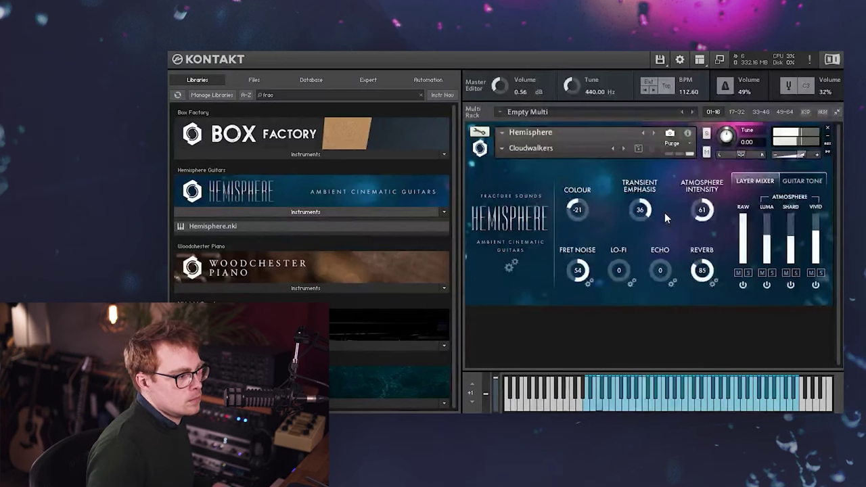
pyautogui.click(502, 148)
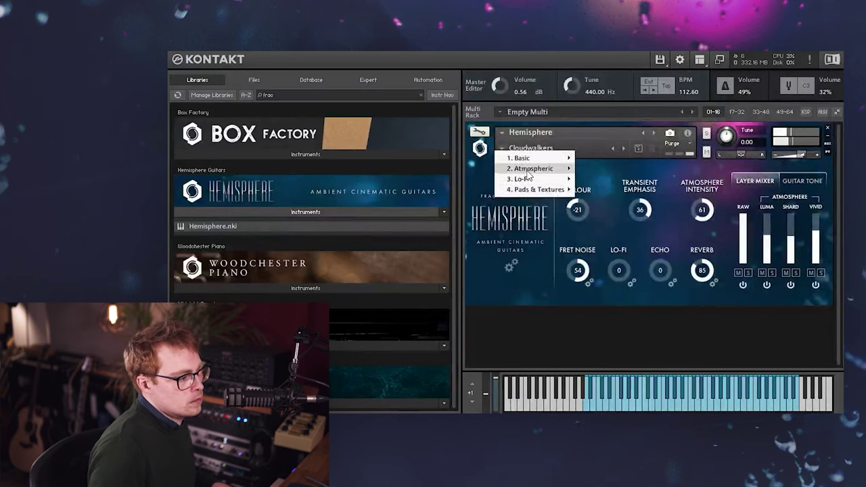
# Audition the Atmospheric snapshots Distant Memory and Nightfall
pyautogui.moveTo(534, 168)
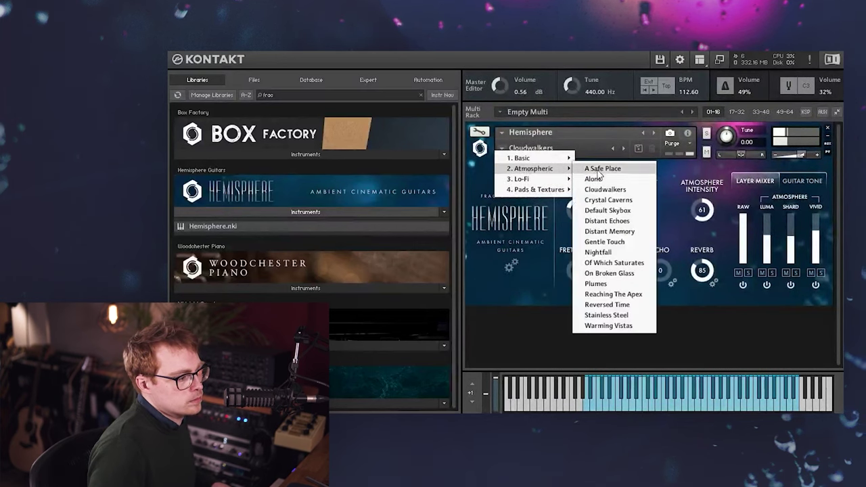
pyautogui.click(626, 232)
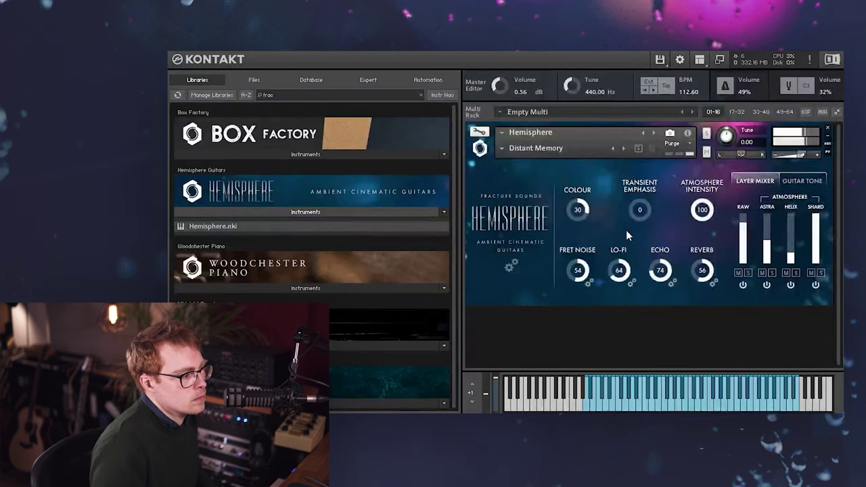
pyautogui.click(504, 149)
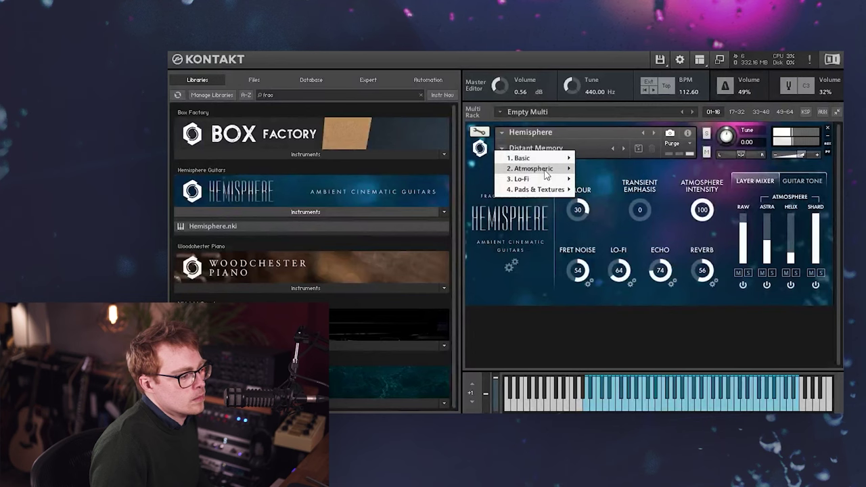
pyautogui.moveTo(551, 168)
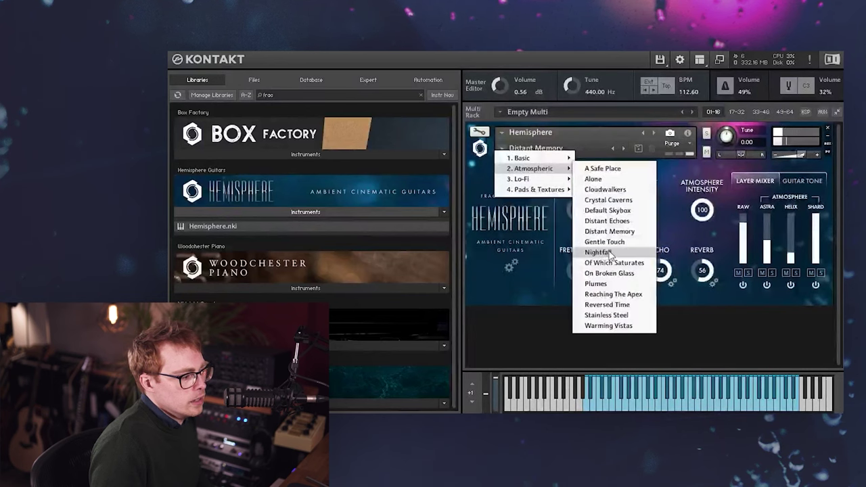
pyautogui.click(605, 252)
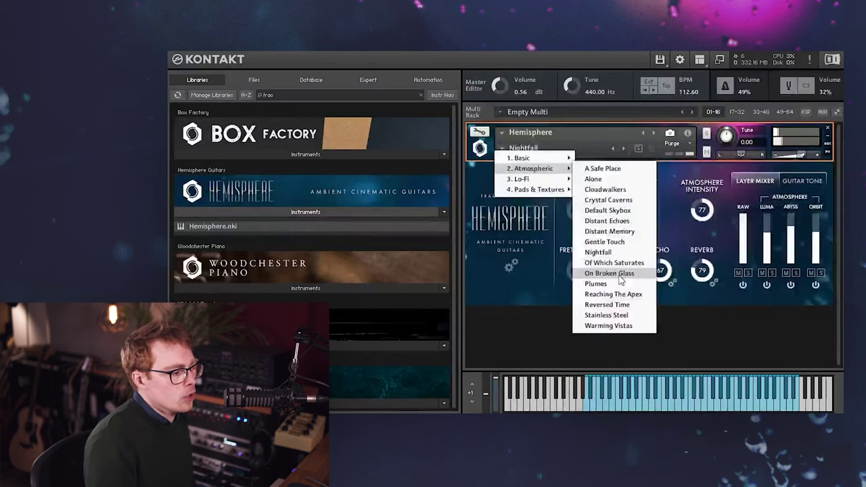
# Try On Broken Glass, then load Warming Vistas (Colour 13, Echo 31, Reverb 50)
pyautogui.click(623, 273)
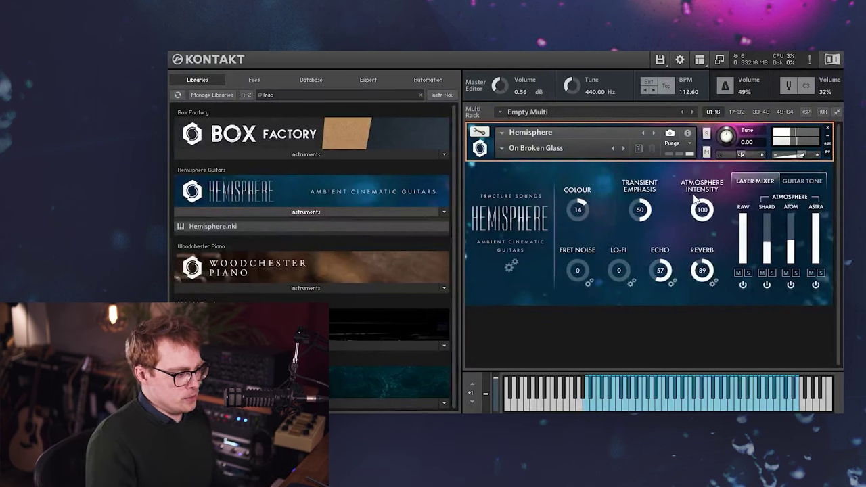
pyautogui.click(502, 149)
pyautogui.moveTo(534, 169)
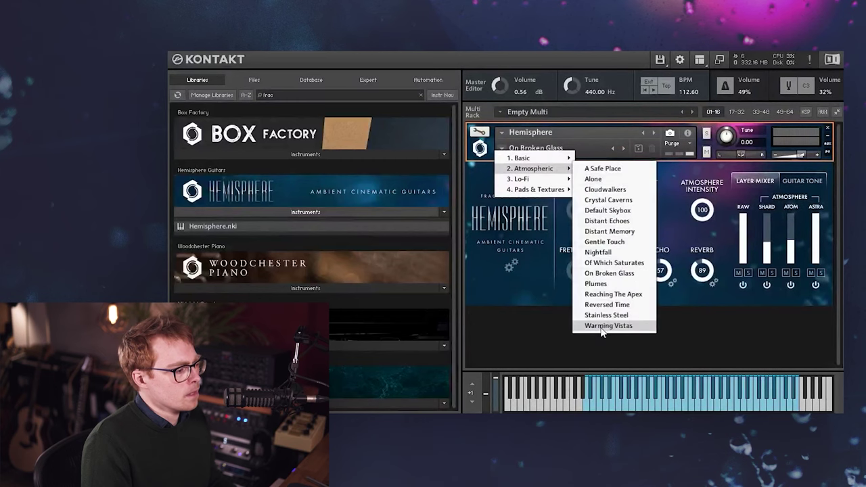
pyautogui.click(617, 325)
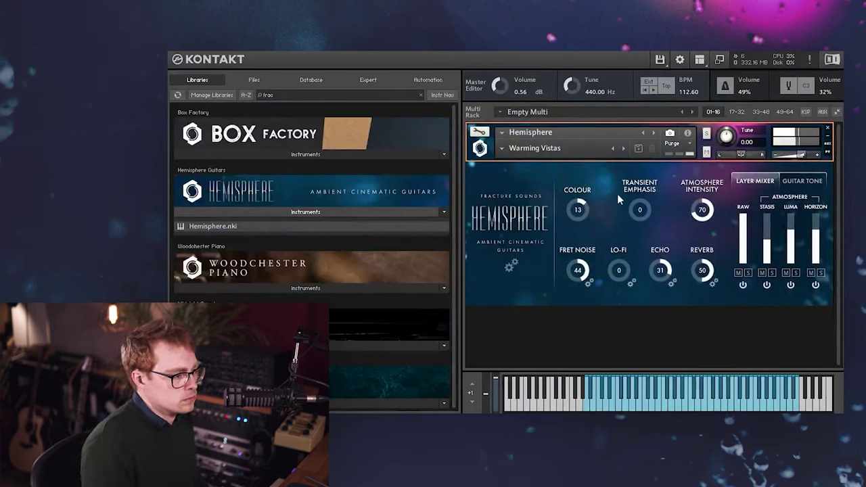
# Audition the Lo-Fi snapshots Asleep and Last September
pyautogui.click(507, 146)
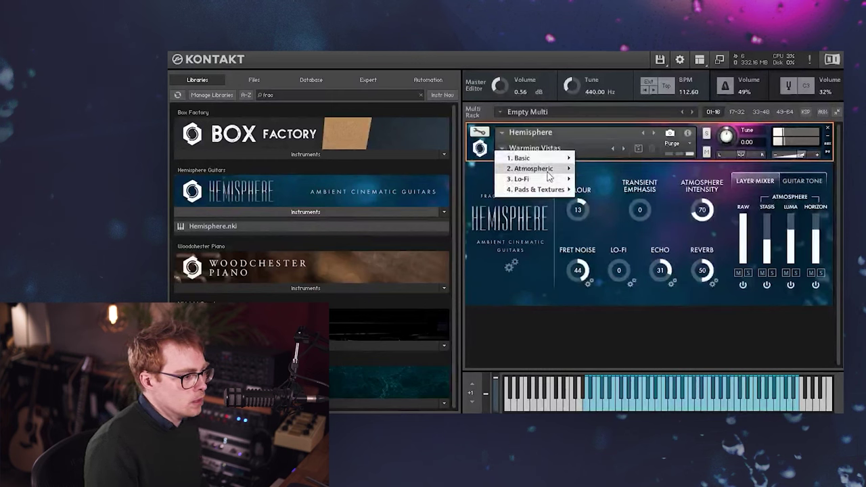
pyautogui.moveTo(549, 173)
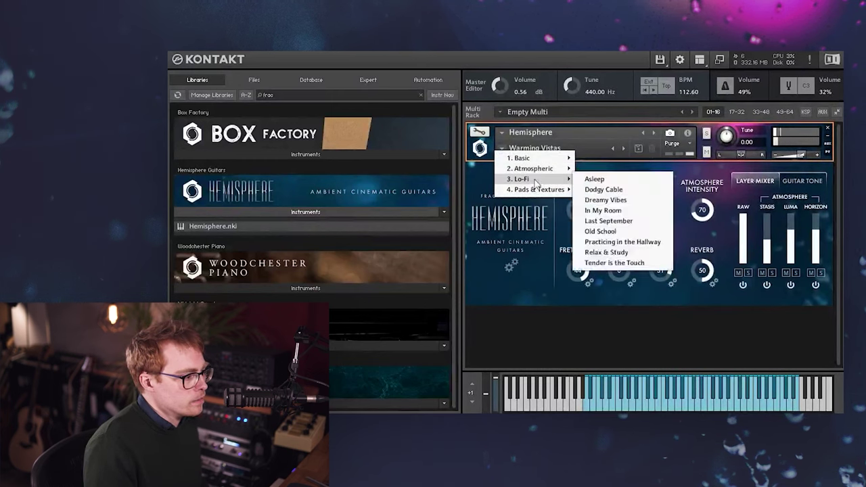
pyautogui.click(596, 179)
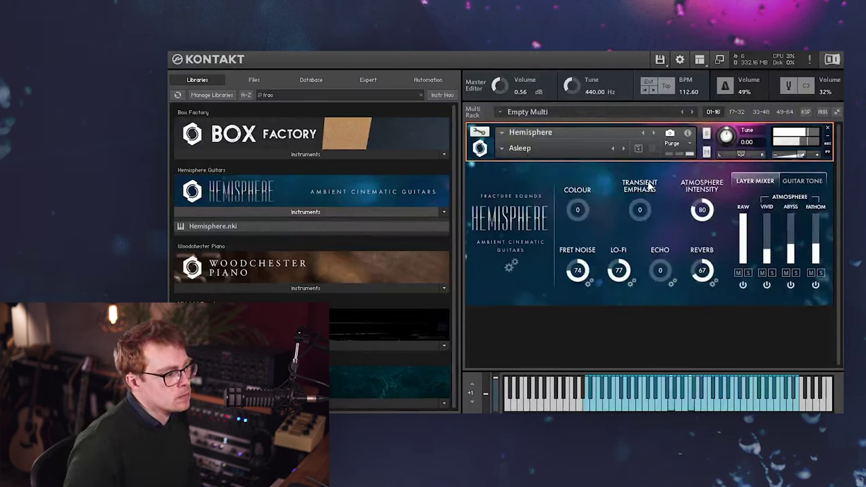
pyautogui.click(520, 147)
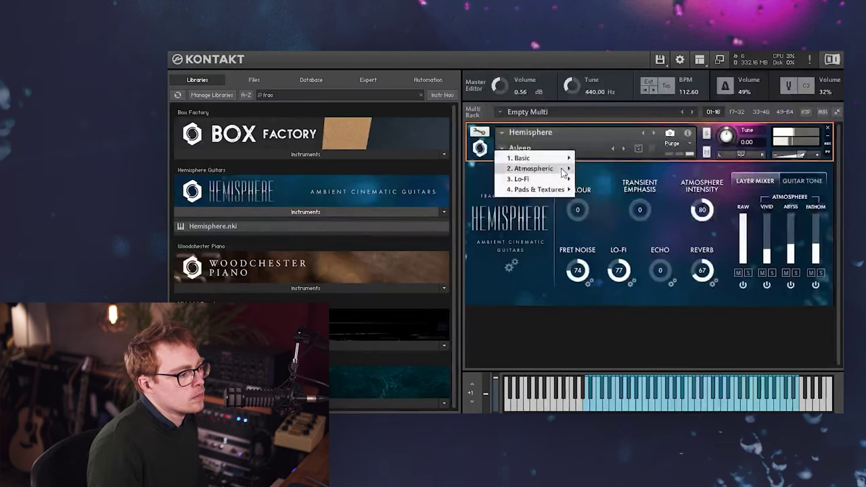
pyautogui.moveTo(521, 178)
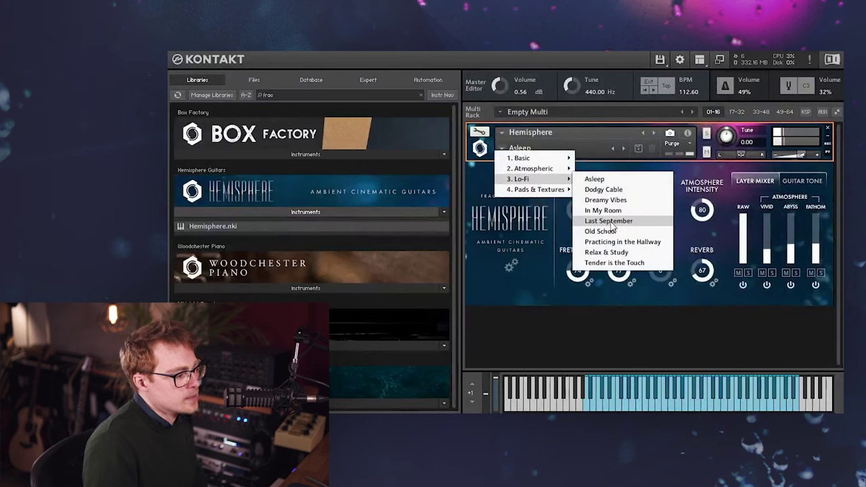
pyautogui.click(609, 221)
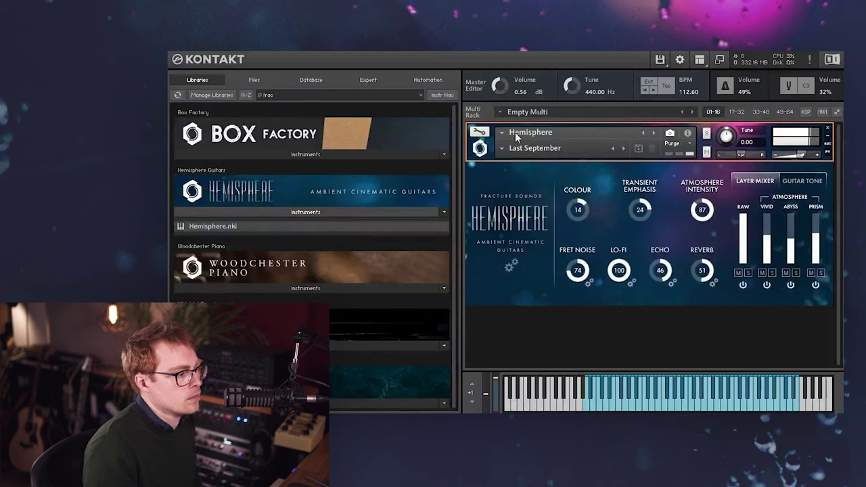
# Load the Lo-Fi snapshot Tender is the Touch (Lo-Fi 100, Echo 0, Reverb 0)
pyautogui.click(499, 148)
pyautogui.moveTo(541, 184)
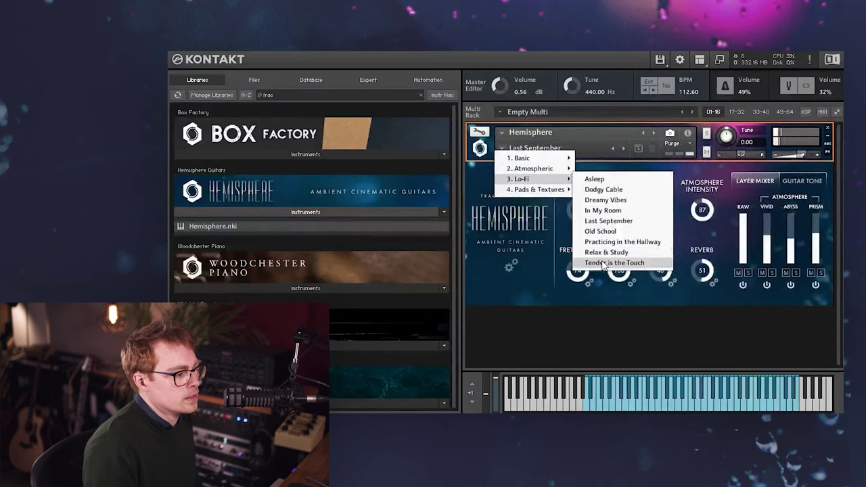
pyautogui.click(607, 265)
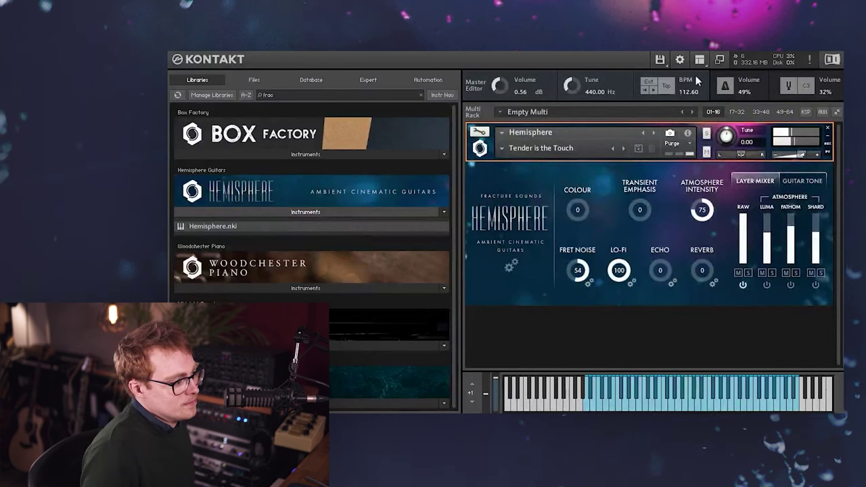
# Try the Pads & Textures snapshot Afterglow, then load Distant Galaxies
pyautogui.click(504, 148)
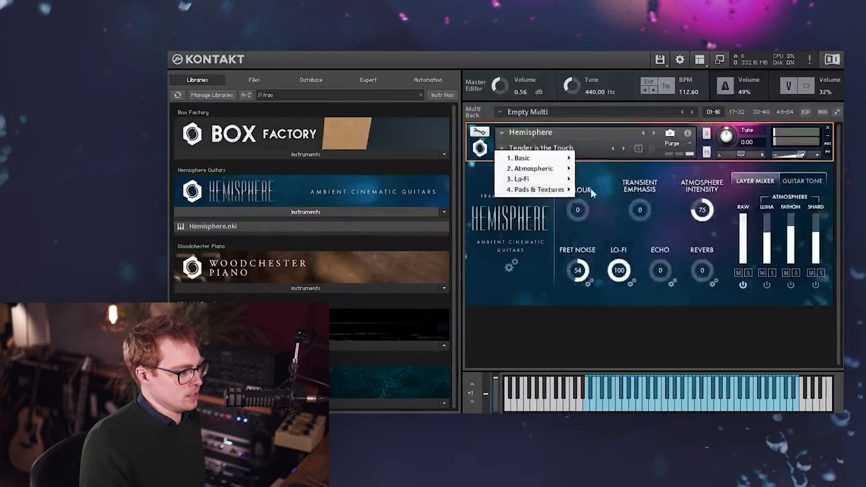
pyautogui.moveTo(526, 193)
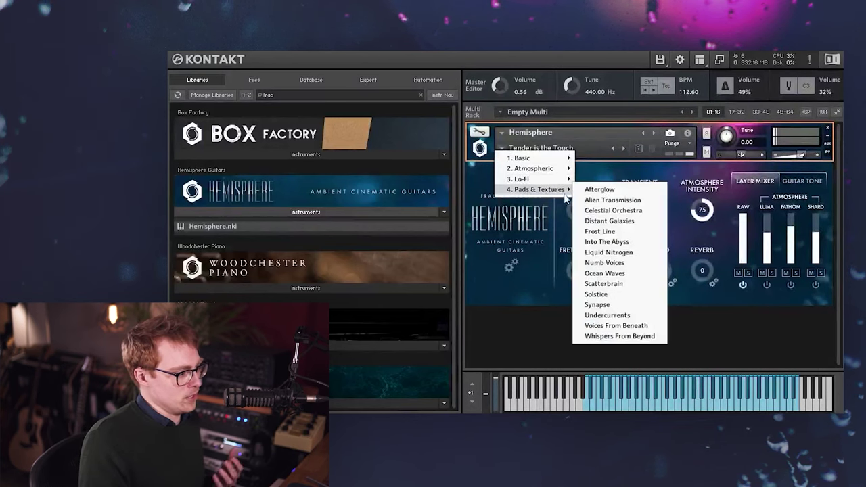
pyautogui.click(600, 192)
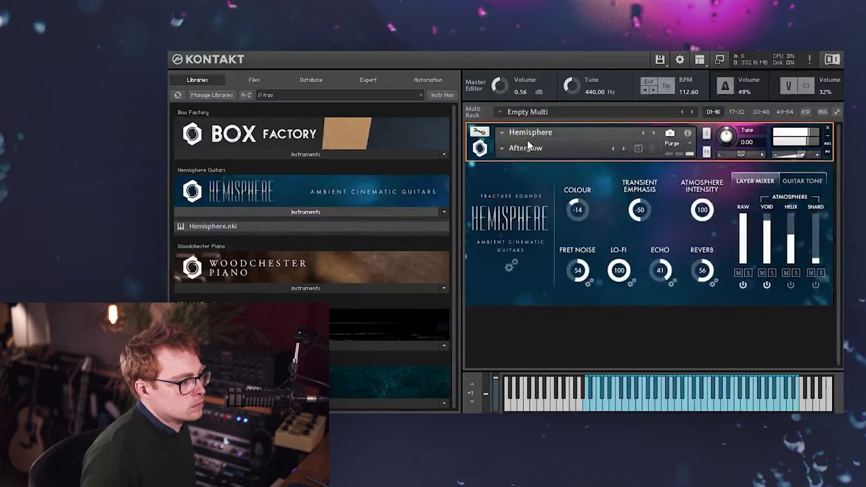
pyautogui.click(502, 149)
pyautogui.moveTo(541, 189)
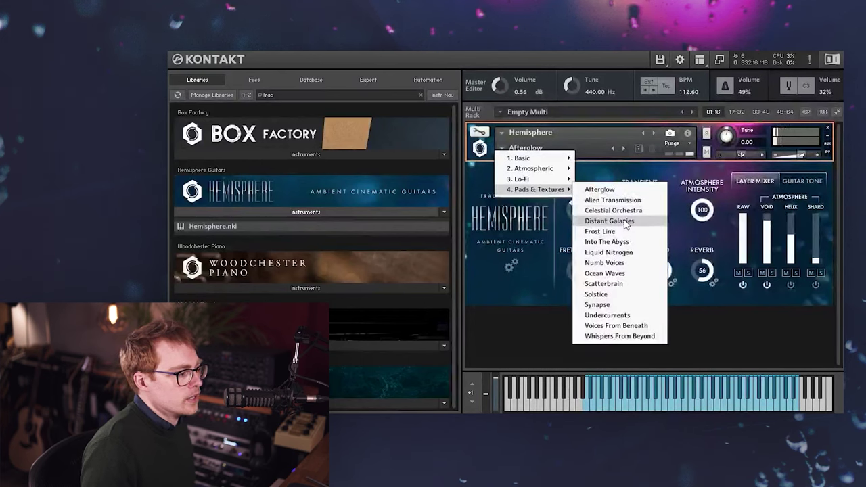
pyautogui.click(629, 221)
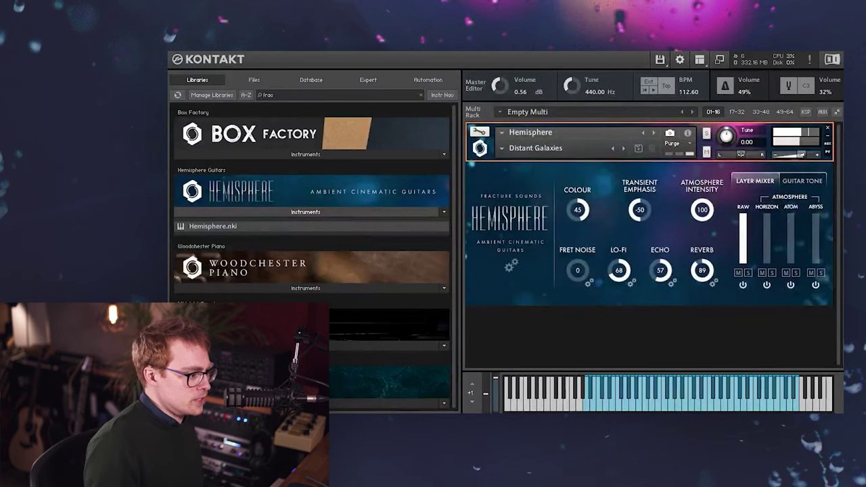
# Inspect the Guitar Tone and LO-FI settings, then return to the Layer Mixer
pyautogui.click(801, 181)
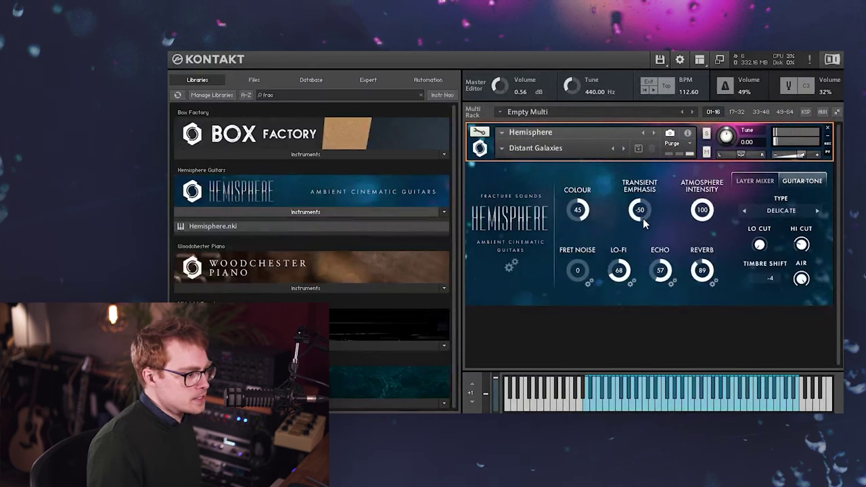
pyautogui.click(630, 283)
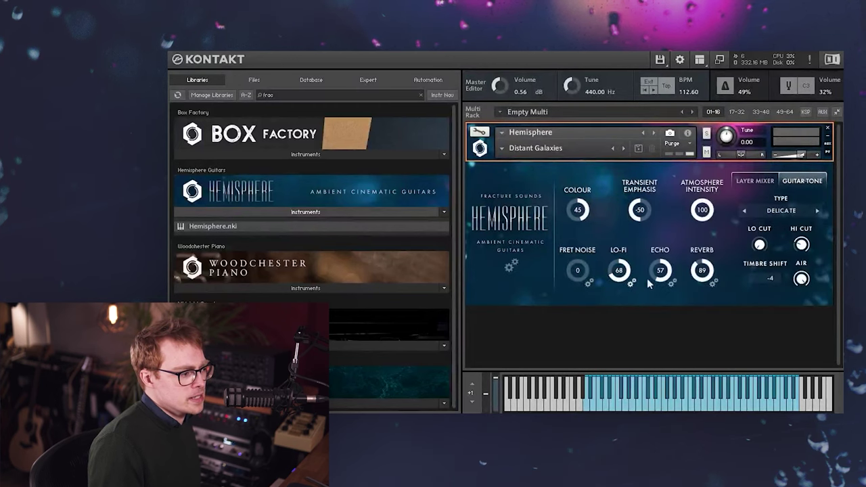
pyautogui.click(756, 182)
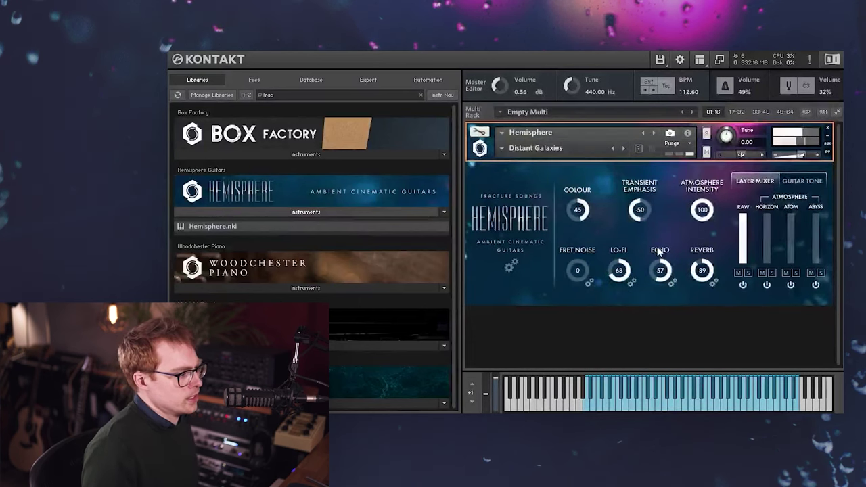
# Audition the Pads & Textures snapshots Liquid Nitrogen and Synapse
pyautogui.click(512, 149)
pyautogui.moveTo(548, 190)
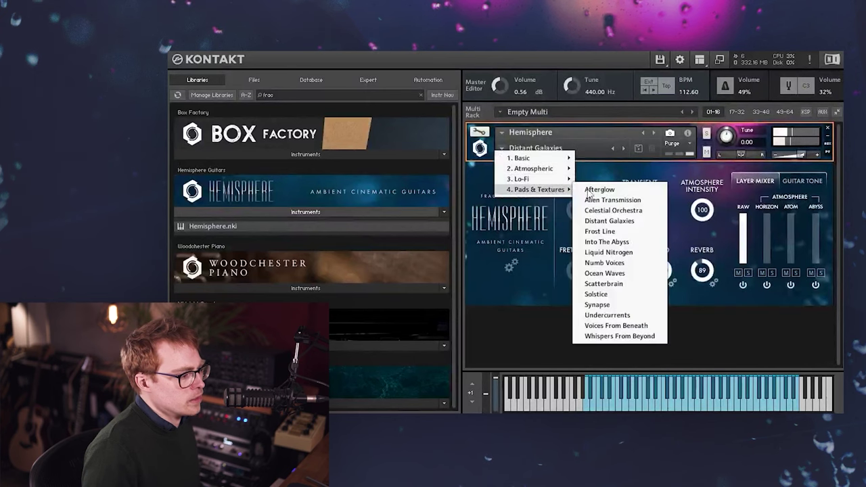
pyautogui.click(627, 253)
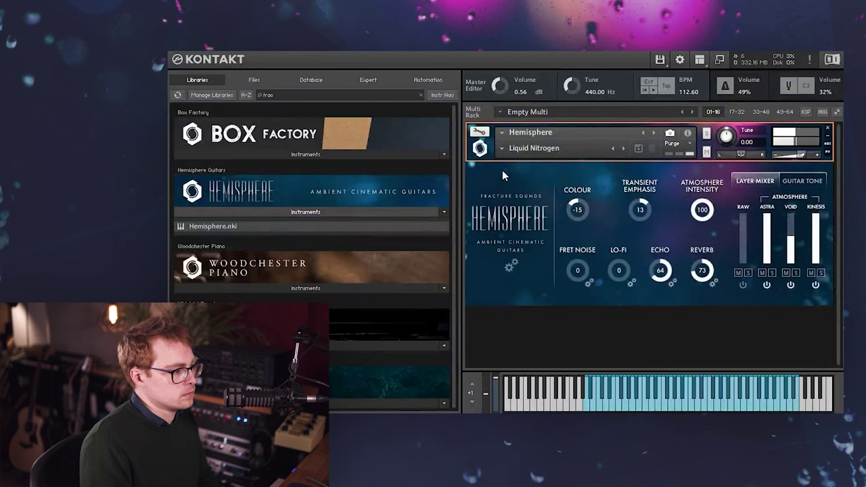
pyautogui.click(502, 150)
pyautogui.moveTo(529, 195)
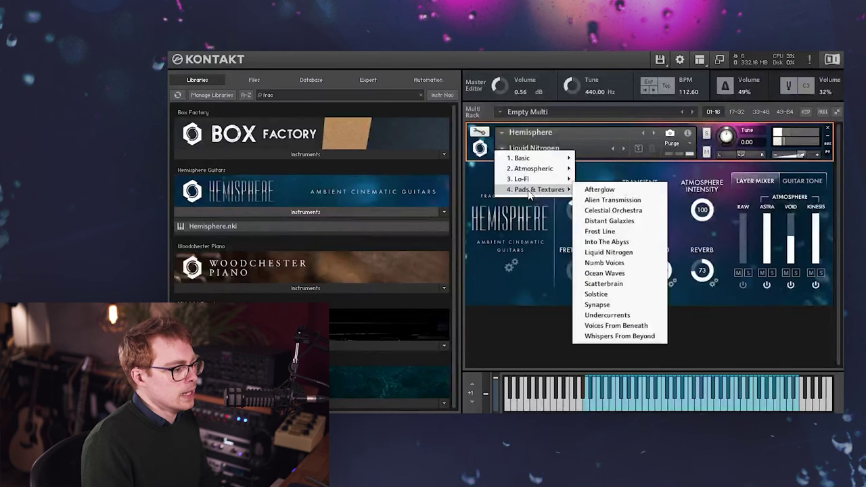
pyautogui.click(598, 305)
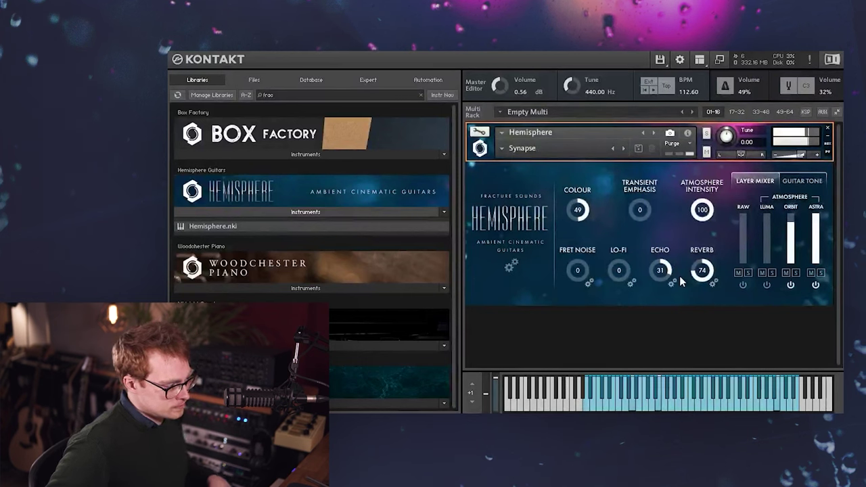
# Load Whispers From Beyond (Colour -24, Echo 88, Reverb 89)
pyautogui.click(516, 147)
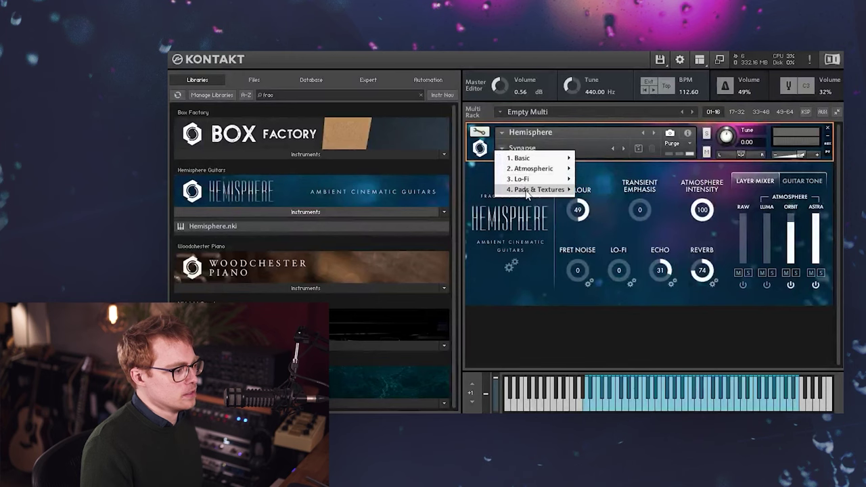
pyautogui.moveTo(541, 190)
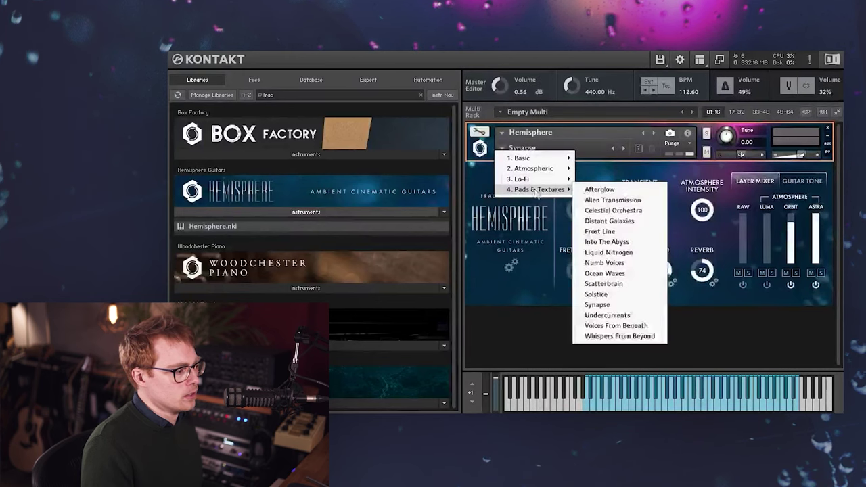
pyautogui.click(598, 336)
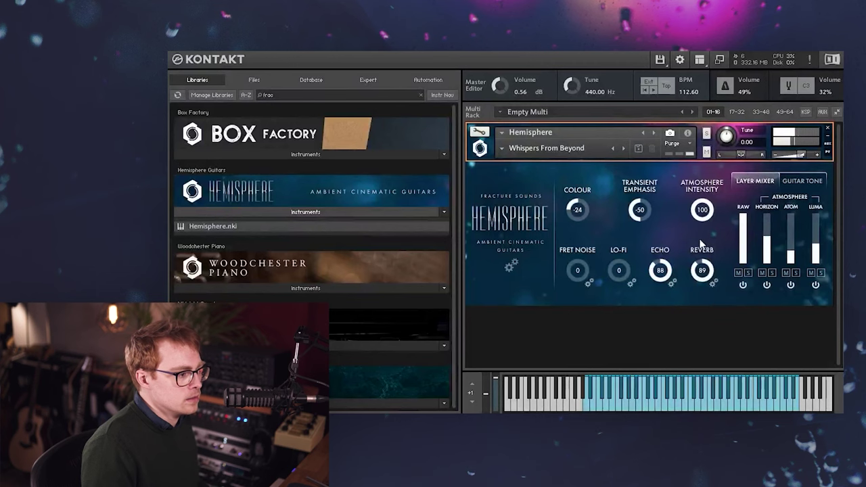
# Leave the snapshot unchanged and view Guitar Tone settings: type Sparkle, Timbre Shift 4
pyautogui.click(525, 96)
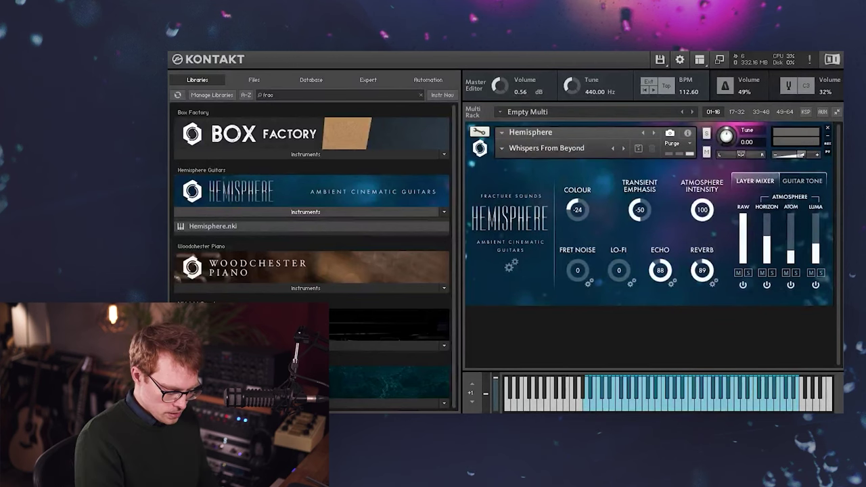
pyautogui.click(505, 148)
pyautogui.moveTo(561, 188)
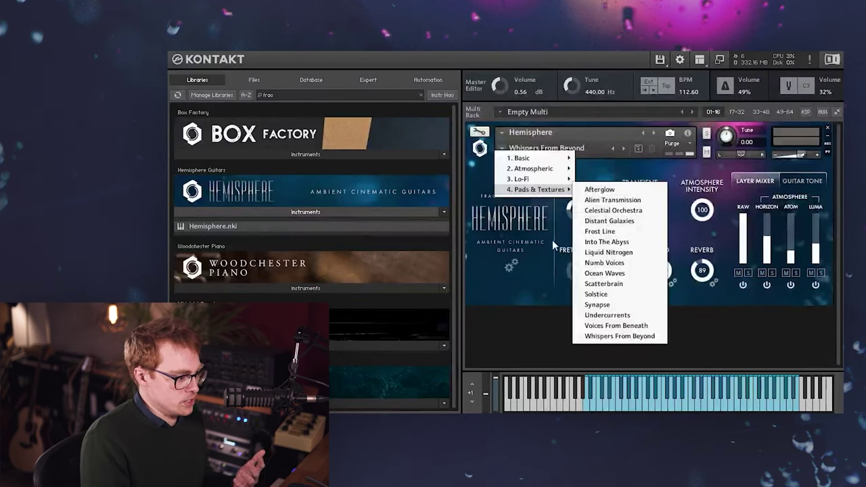
pyautogui.click(515, 289)
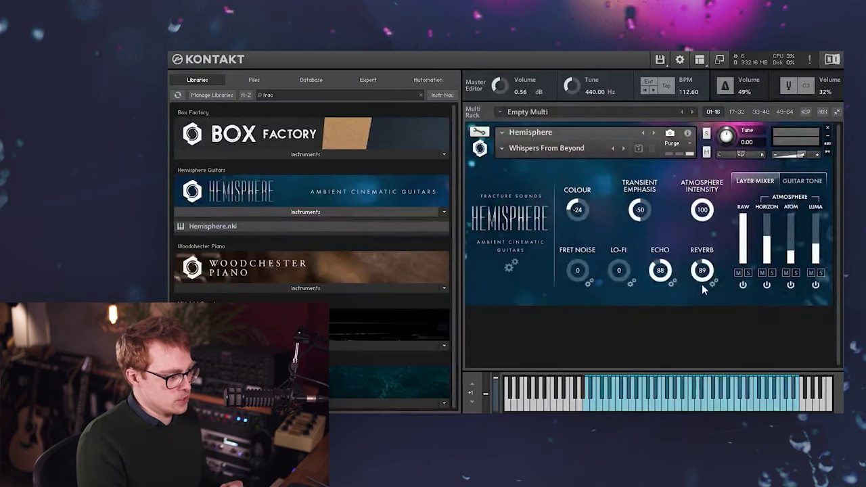
pyautogui.click(807, 185)
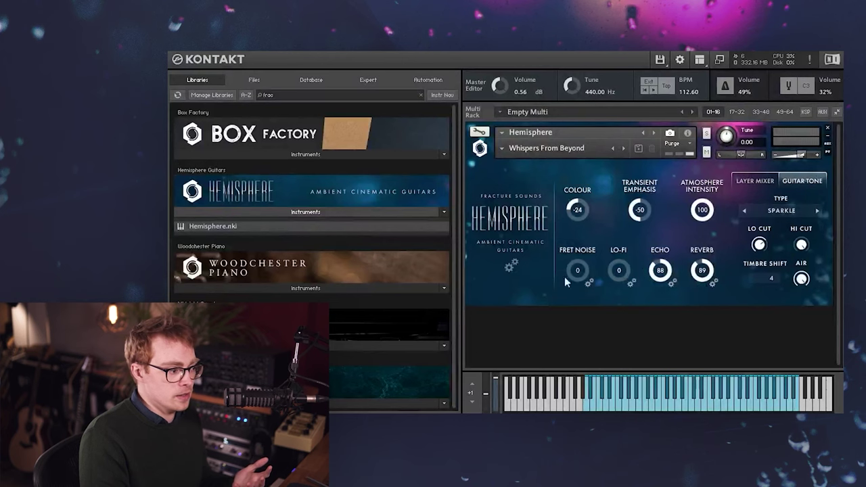